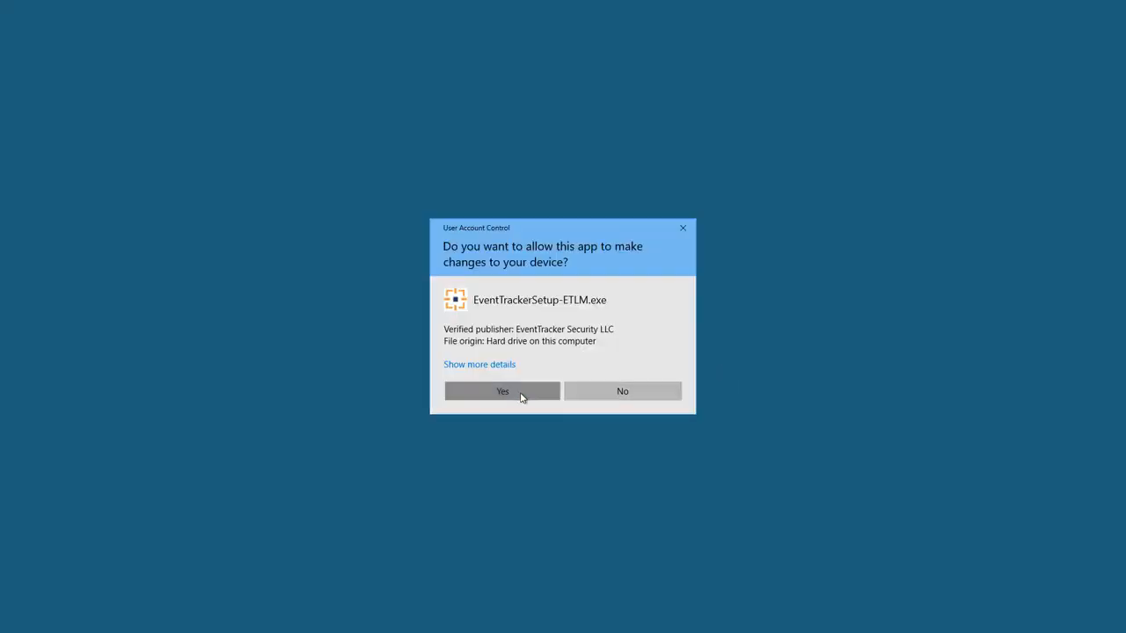
Step: Allow the EventTracker setup to run and advance from the Welcome page to the Hardware Summary
click(522, 395)
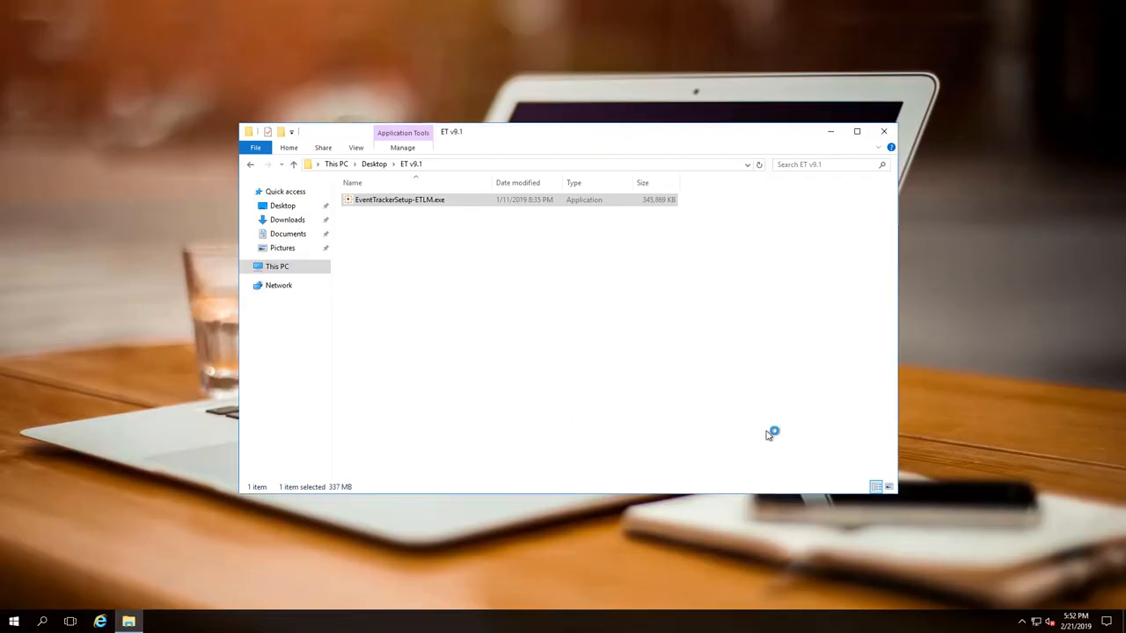
click(833, 133)
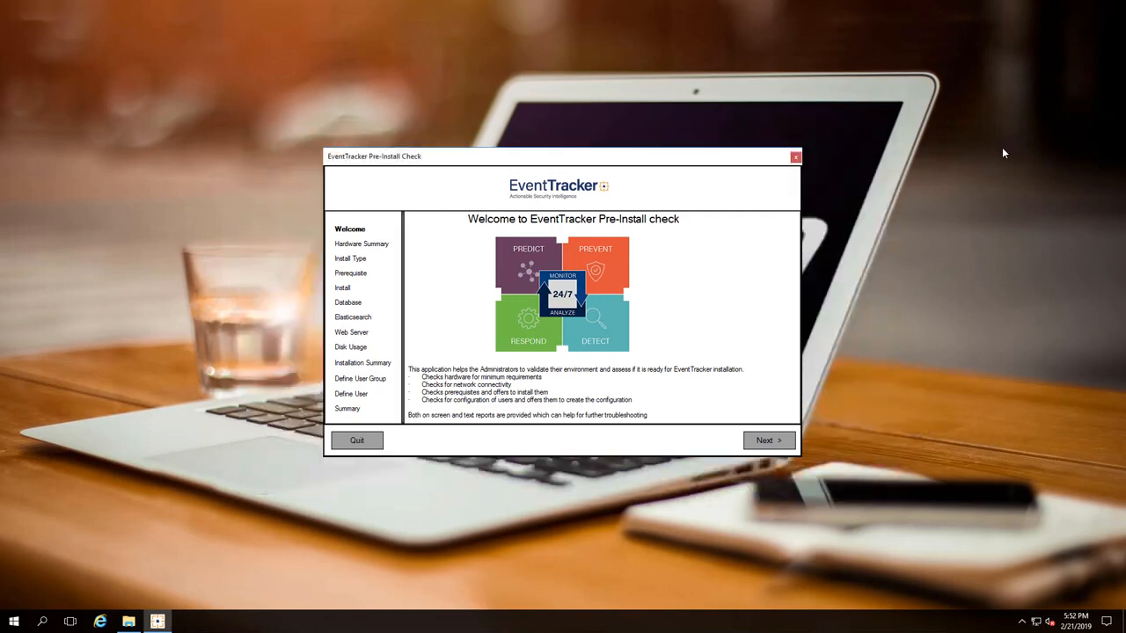
click(767, 439)
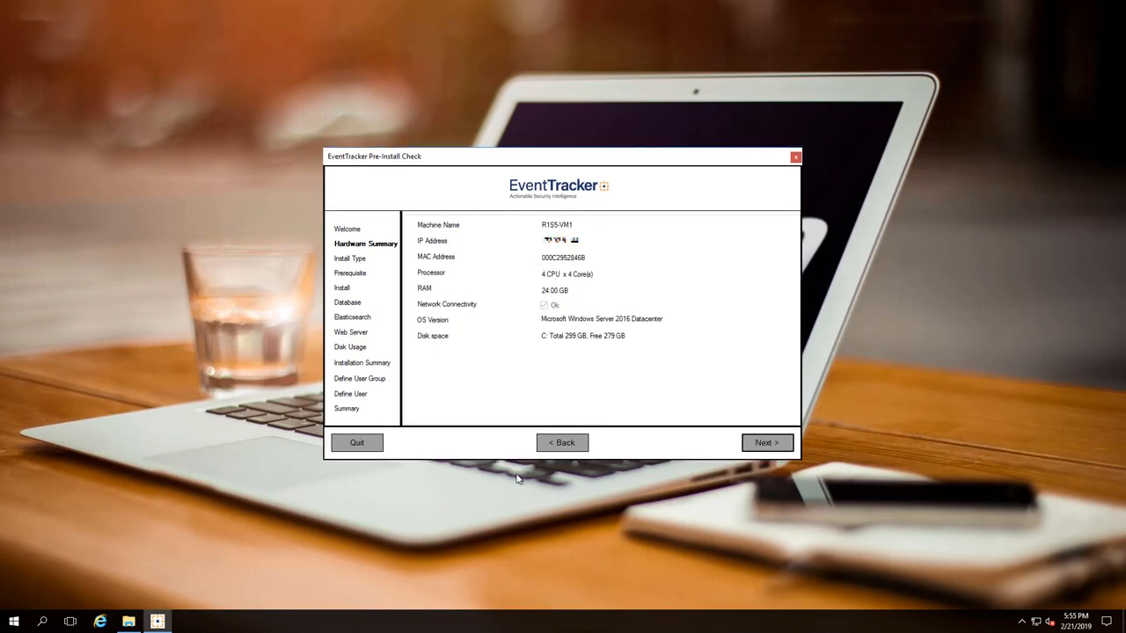
Step: Step through the Prerequisite check to the Install step, estimated at about 55 minutes
click(767, 443)
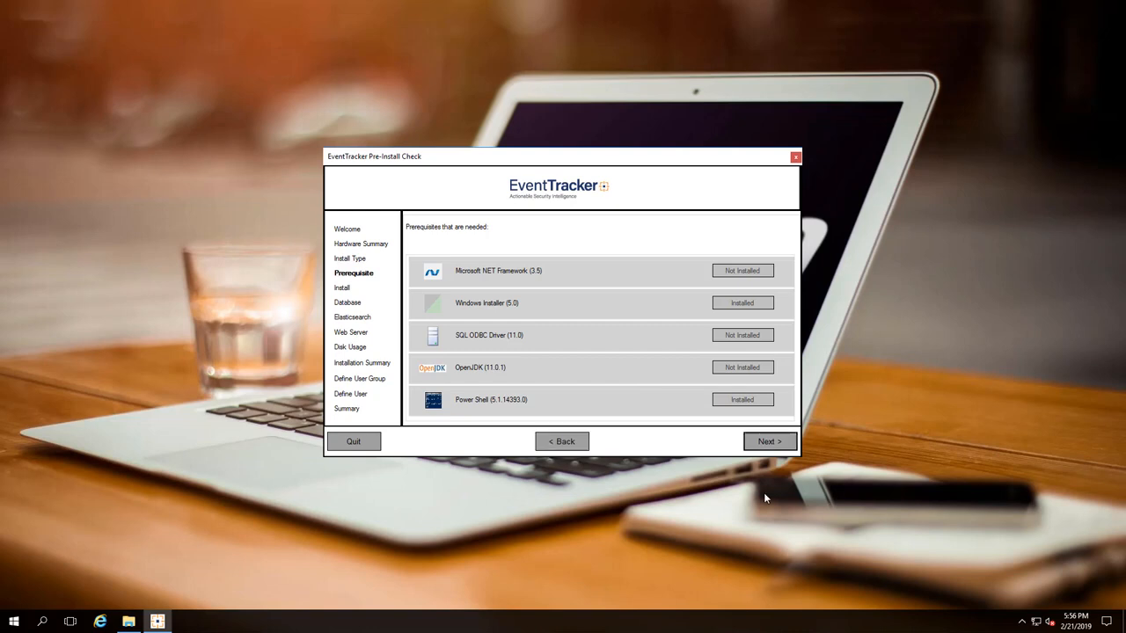
click(768, 442)
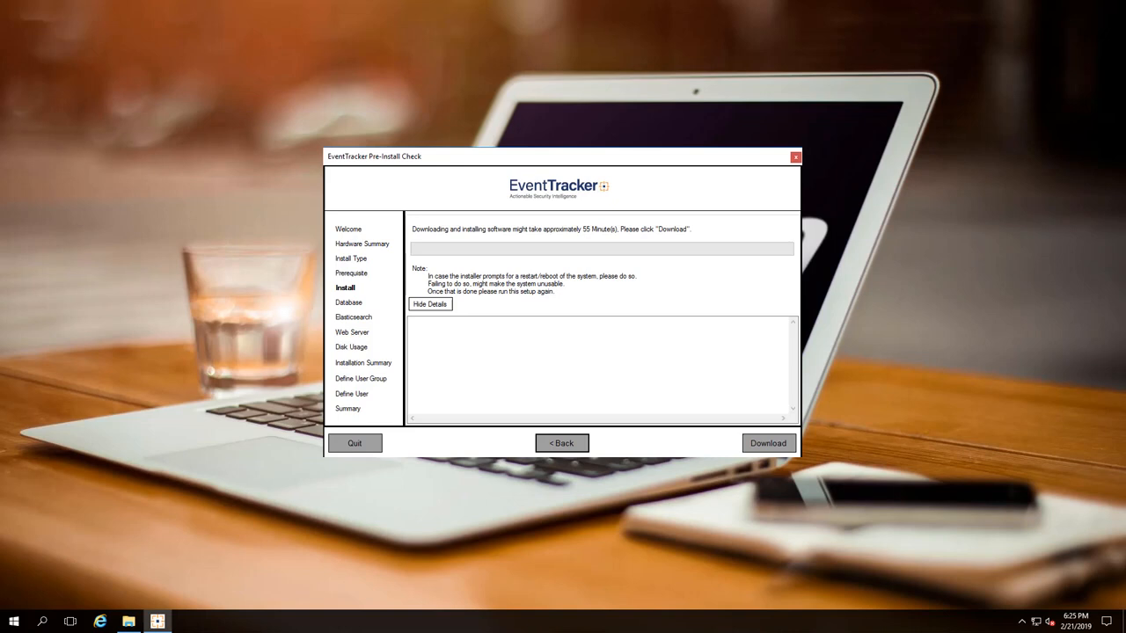
Step: Download and install the missing prerequisites, reaching the SQL Server 2017 Express database step
click(783, 447)
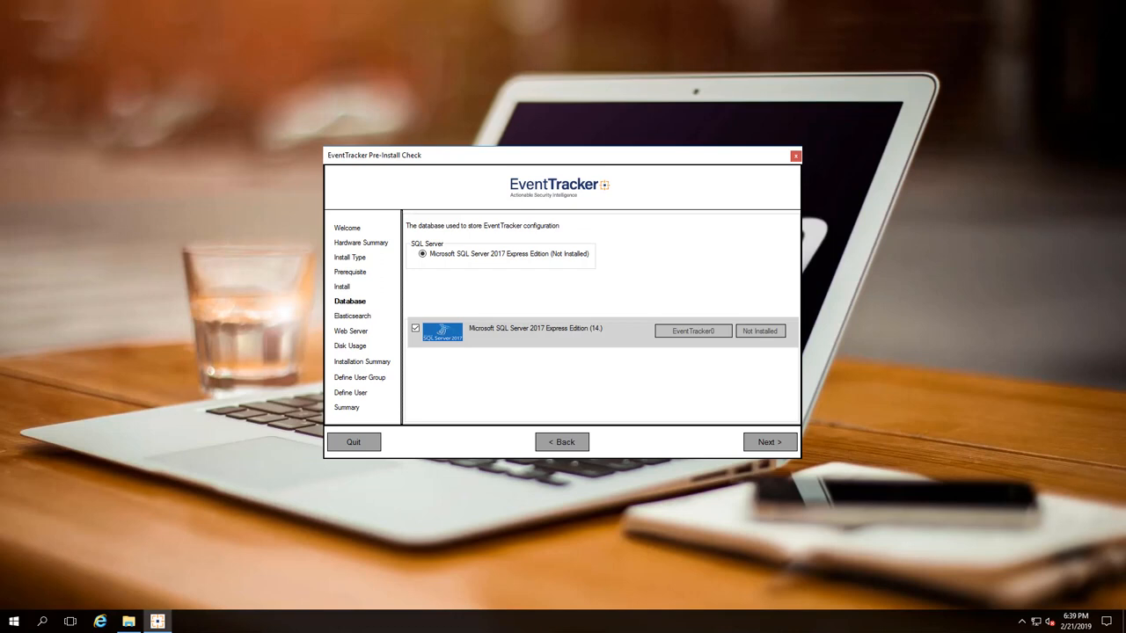
Step: Download SQL Server 2017 Express, save the installer to Documents and keep the default install directory
click(781, 447)
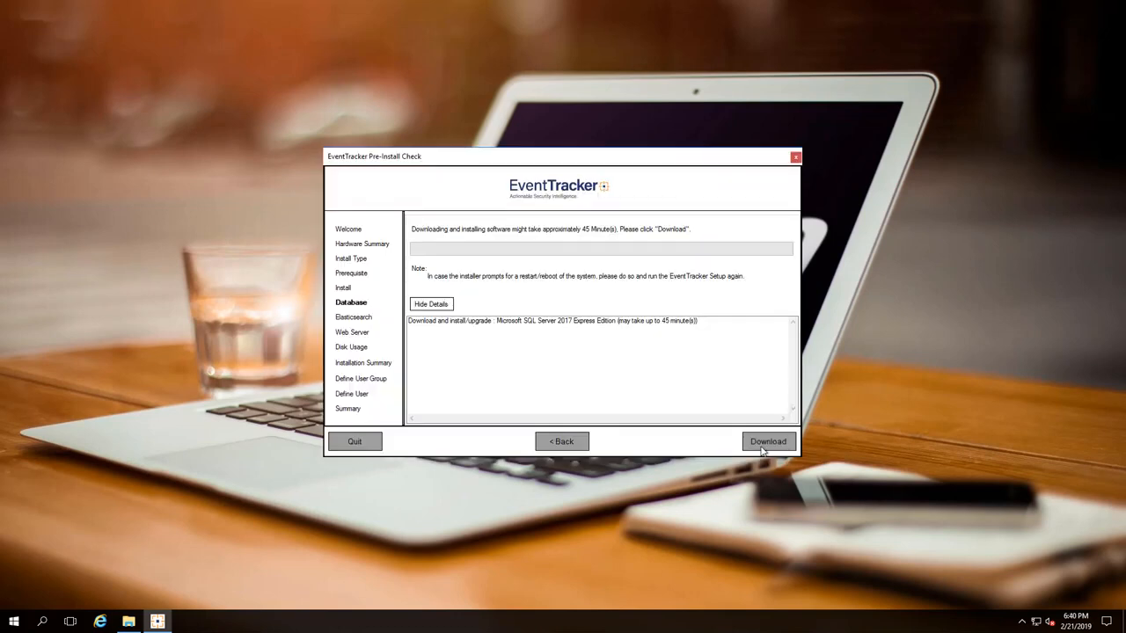
click(762, 447)
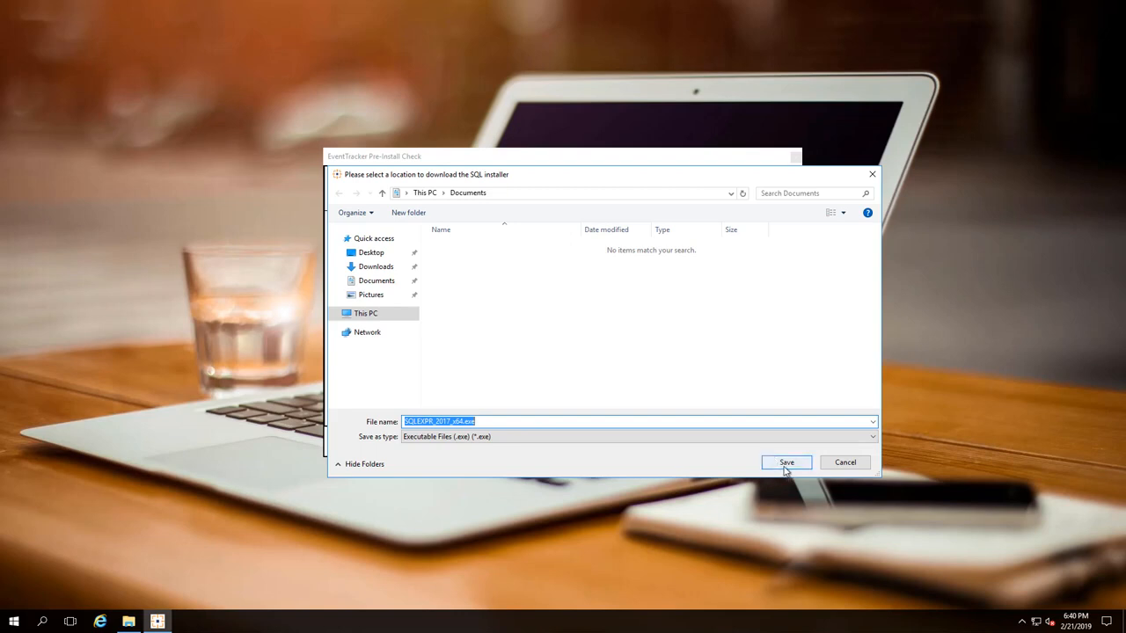
click(786, 466)
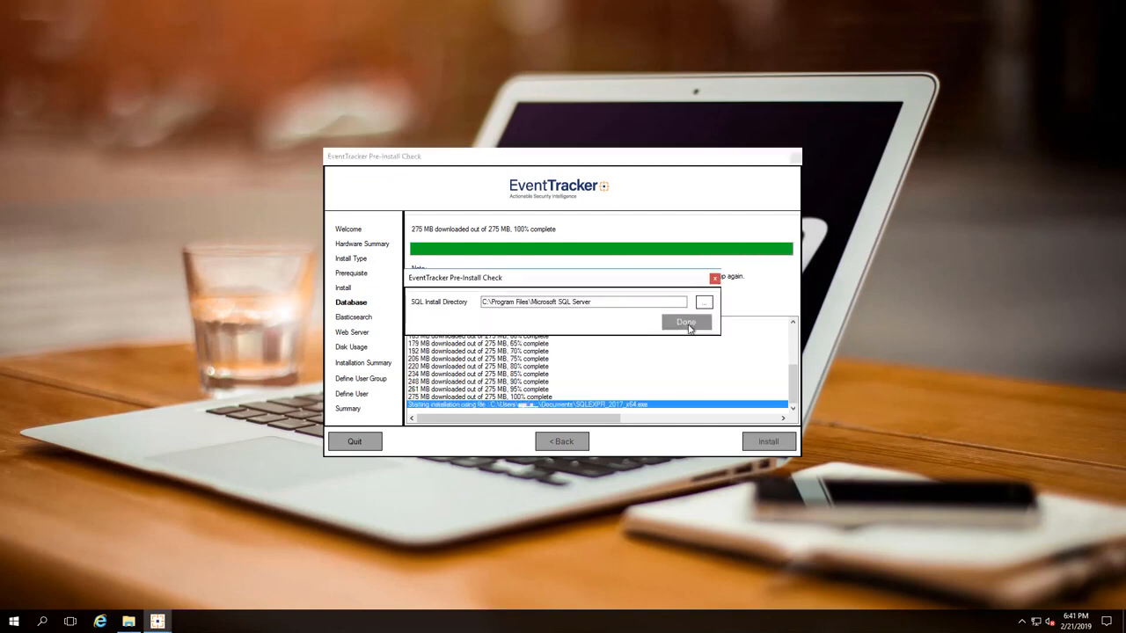
click(690, 324)
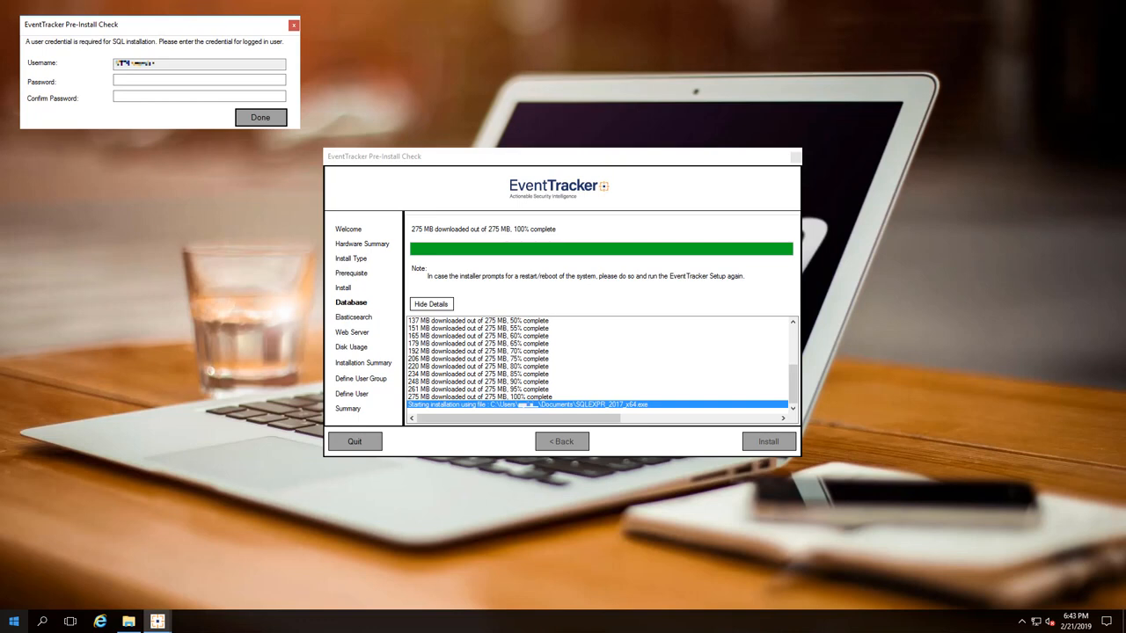
Step: Enter and confirm the logged-in user's password for the SQL Server installation and submit it
click(125, 80)
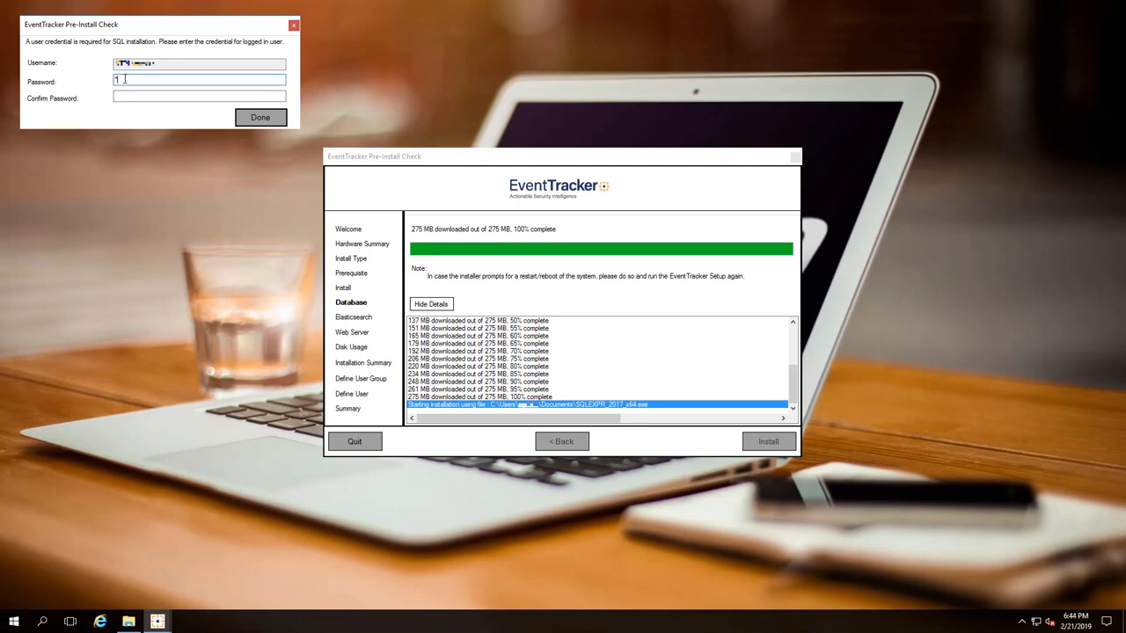
text(*********)
click(156, 96)
text(*********)
click(269, 121)
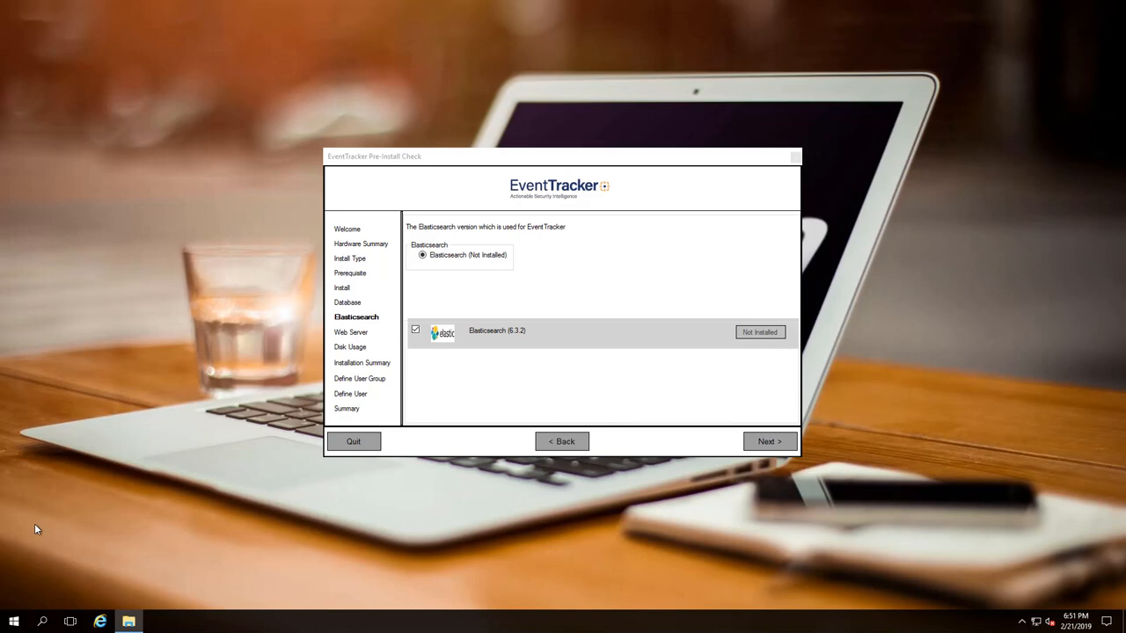
Step: Download and save ES_6_3_2_Setup.zip, keeping the default Elasticsearch 6.3.2 install directory
click(764, 442)
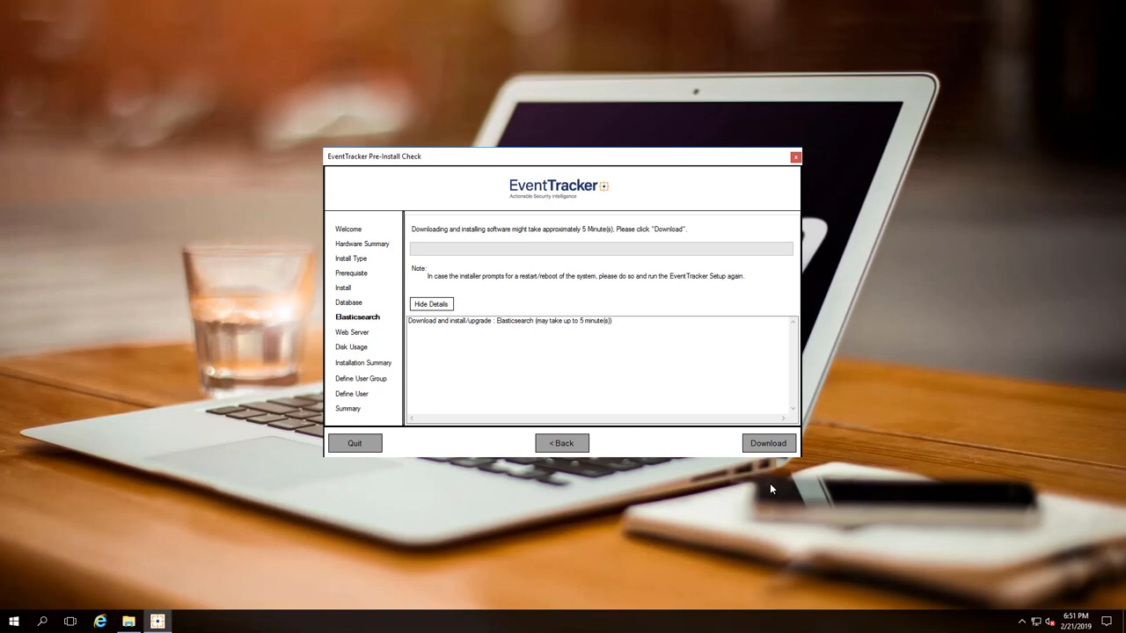
click(769, 444)
click(771, 464)
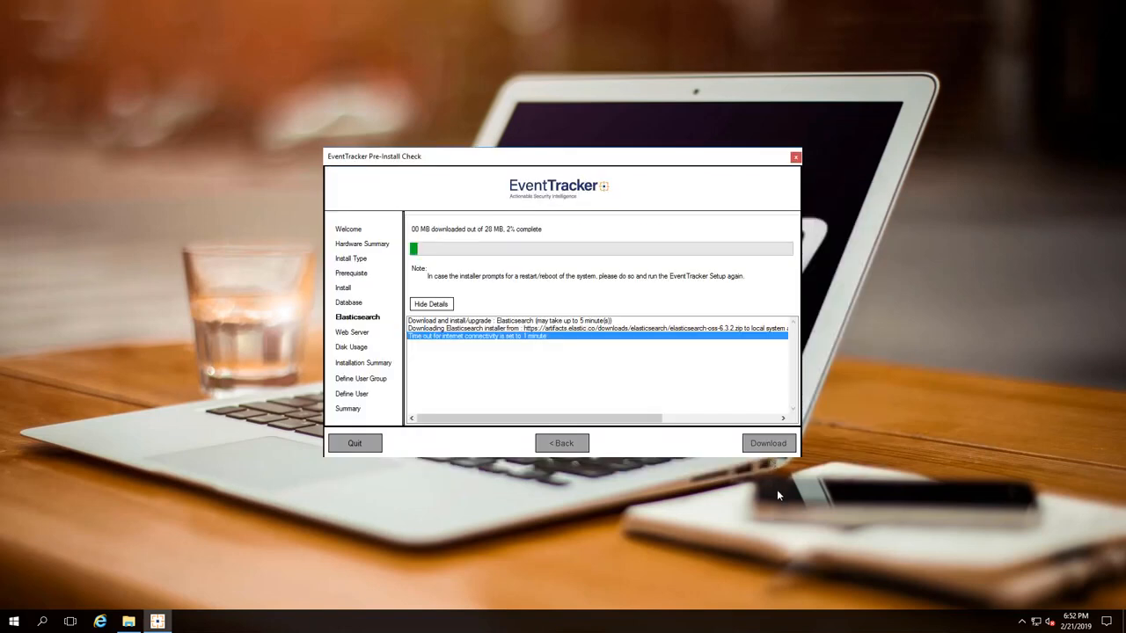
click(684, 324)
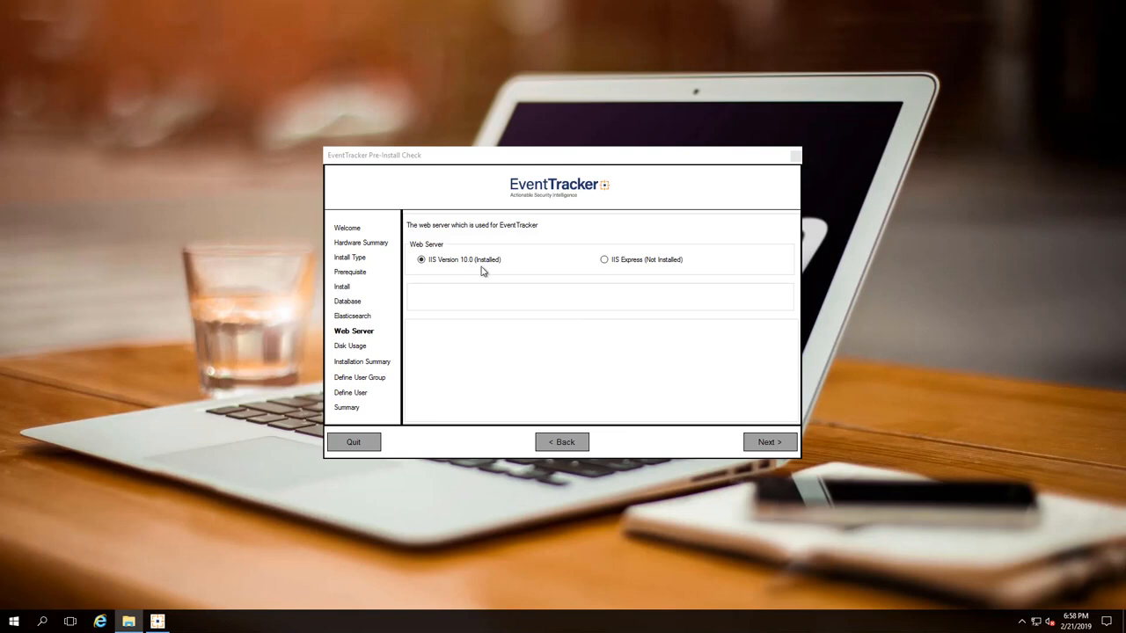
Step: Keep IIS 10.0, set and confirm the EventTrackerAdmin password, and start the installation from the Summary
click(765, 442)
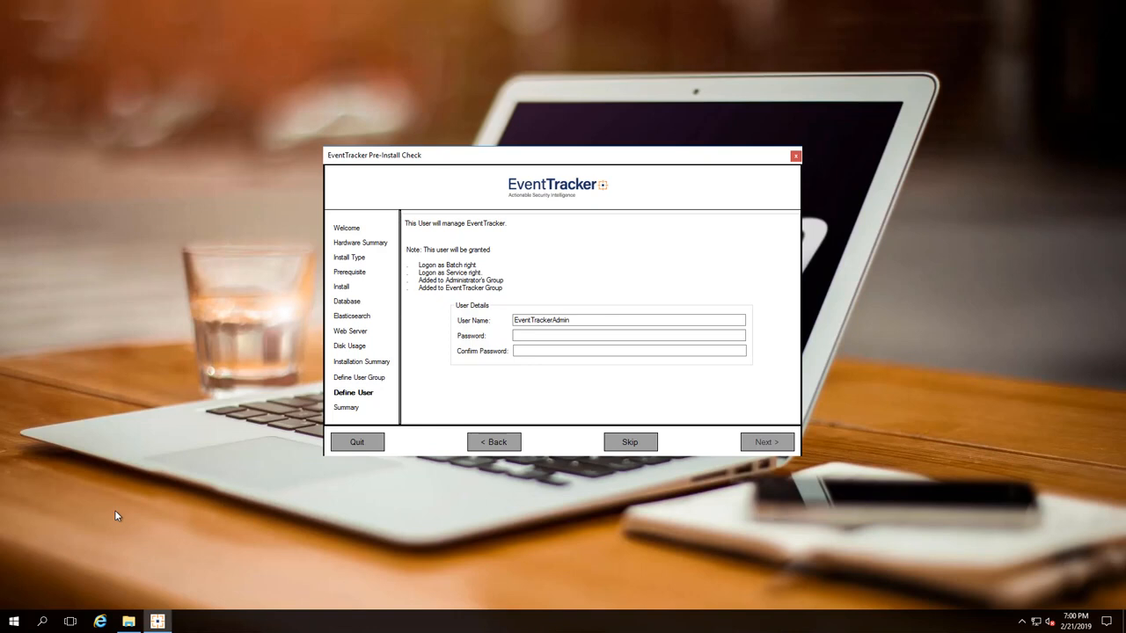
click(629, 335)
text(*********)
key(Tab)
text(*********)
click(758, 446)
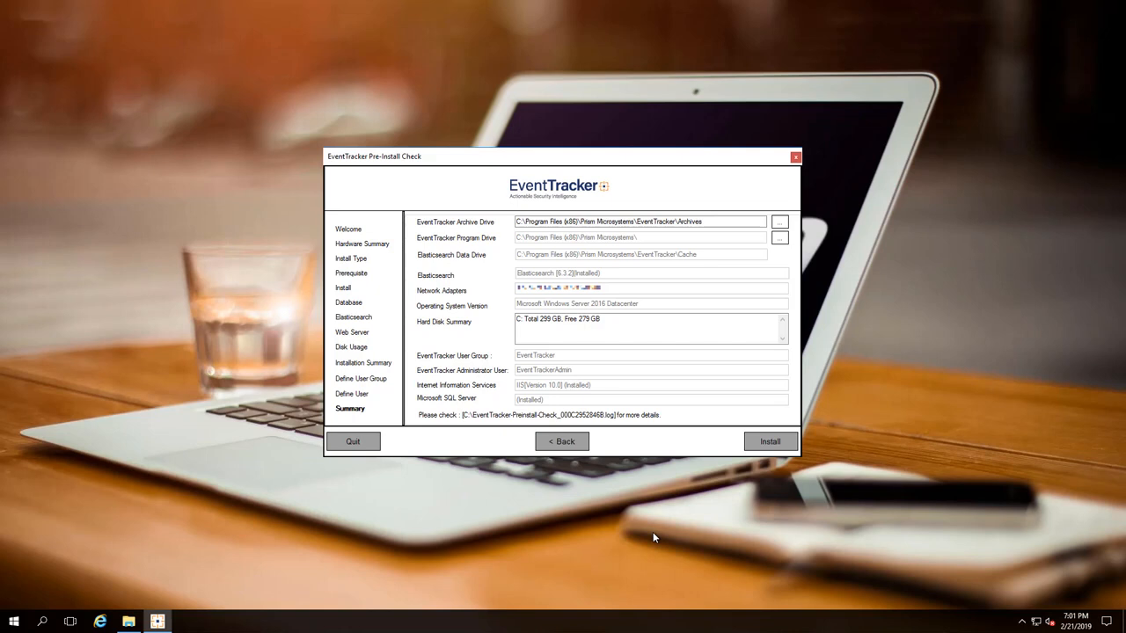
click(758, 444)
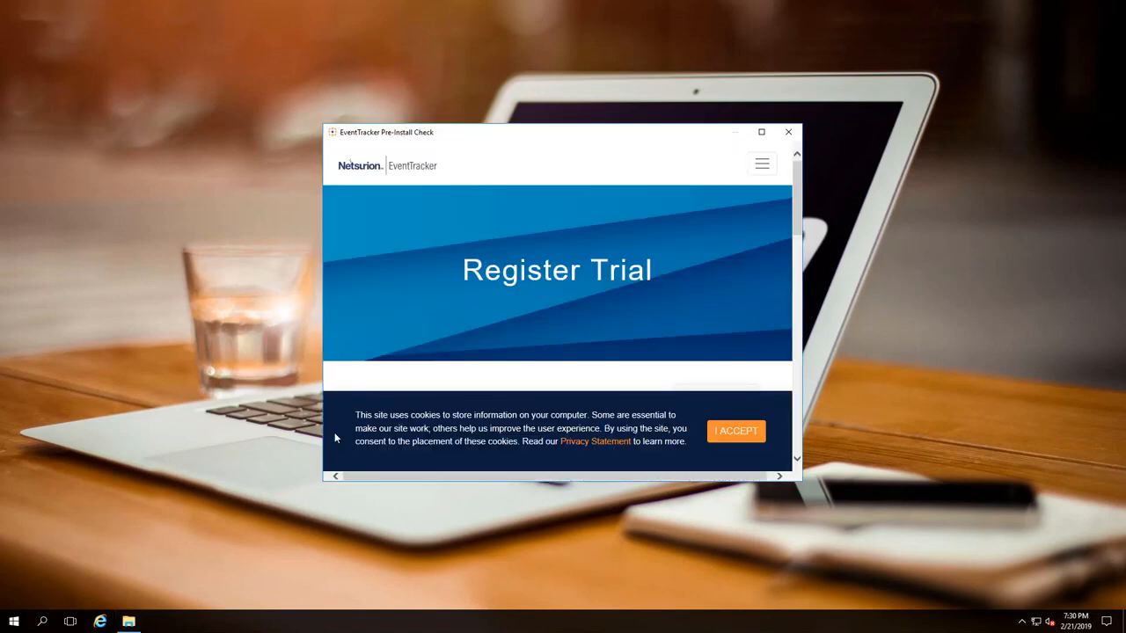
Step: Maximize the Register Trial page and enter the contact's name, company, job title, e-mail and phone
click(764, 132)
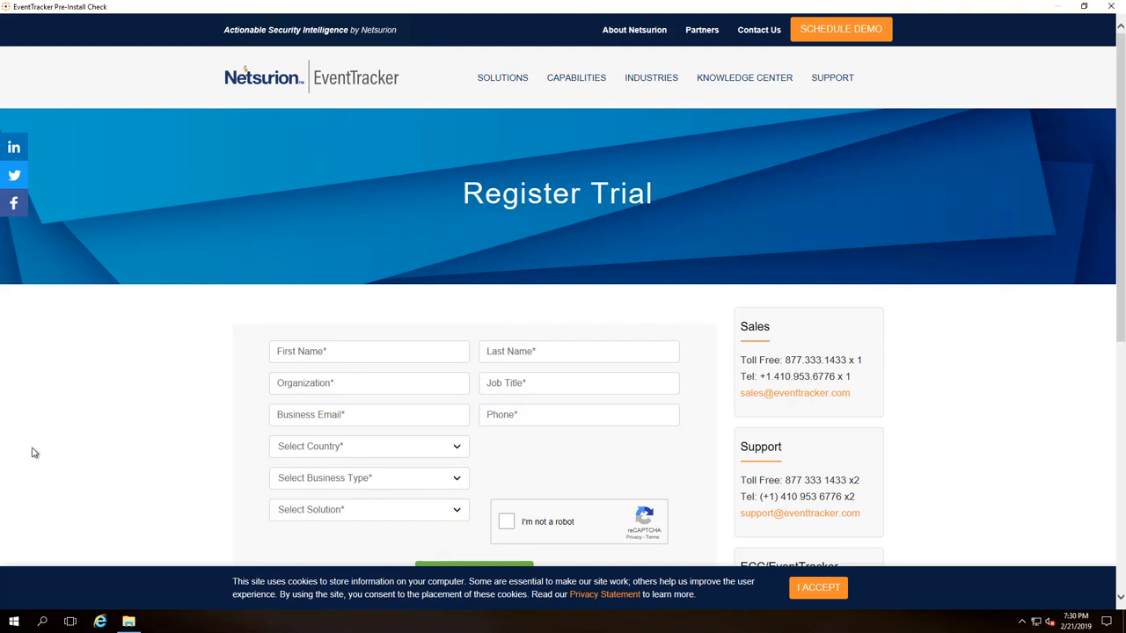
click(309, 357)
key(Tab)
key(Tab)
text(Lead Source)
key(Tab)
text(Engineering Manager)
key(Tab)
key(Tab)
text(444-555-5555)
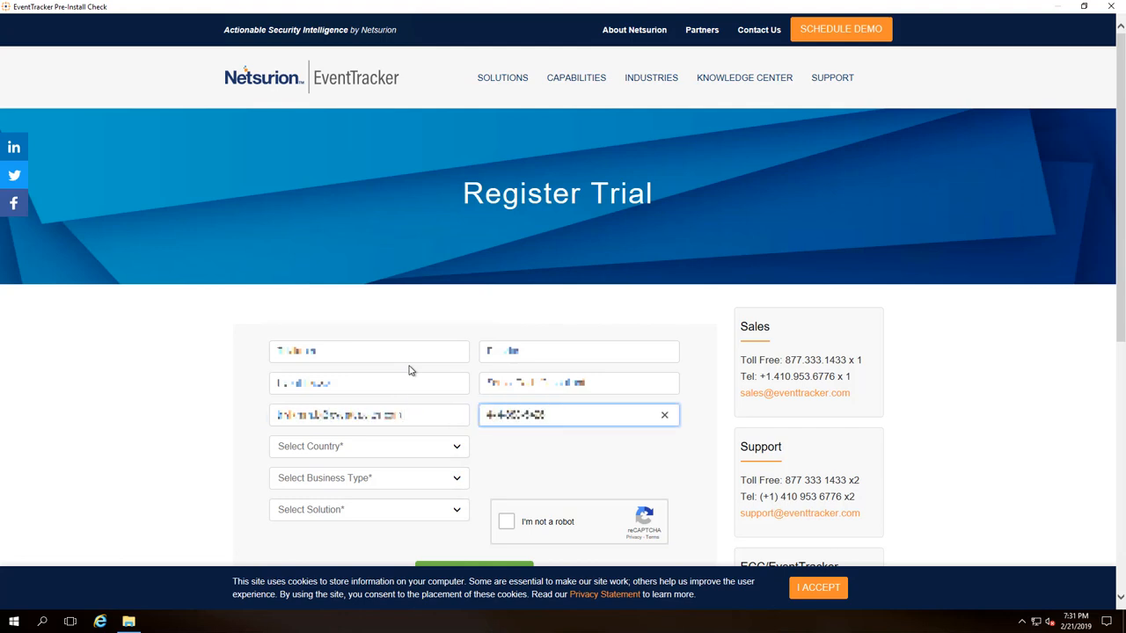
Step: Choose United States, California, business type Other and solution Centralized Log Management
click(396, 446)
click(344, 300)
click(521, 448)
click(503, 342)
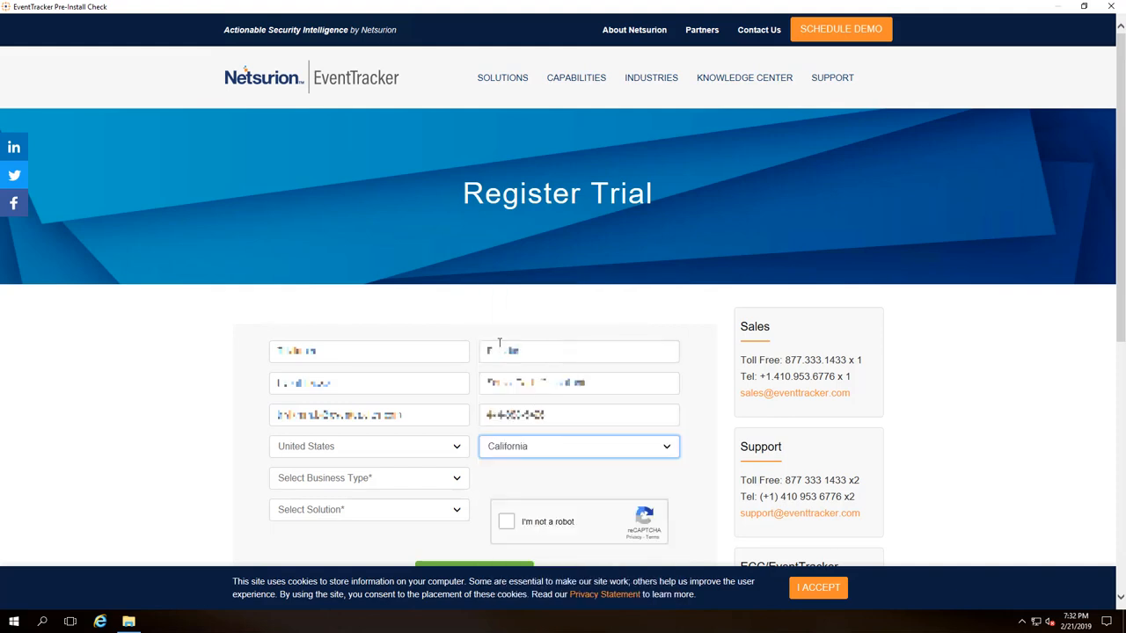
click(413, 481)
click(355, 523)
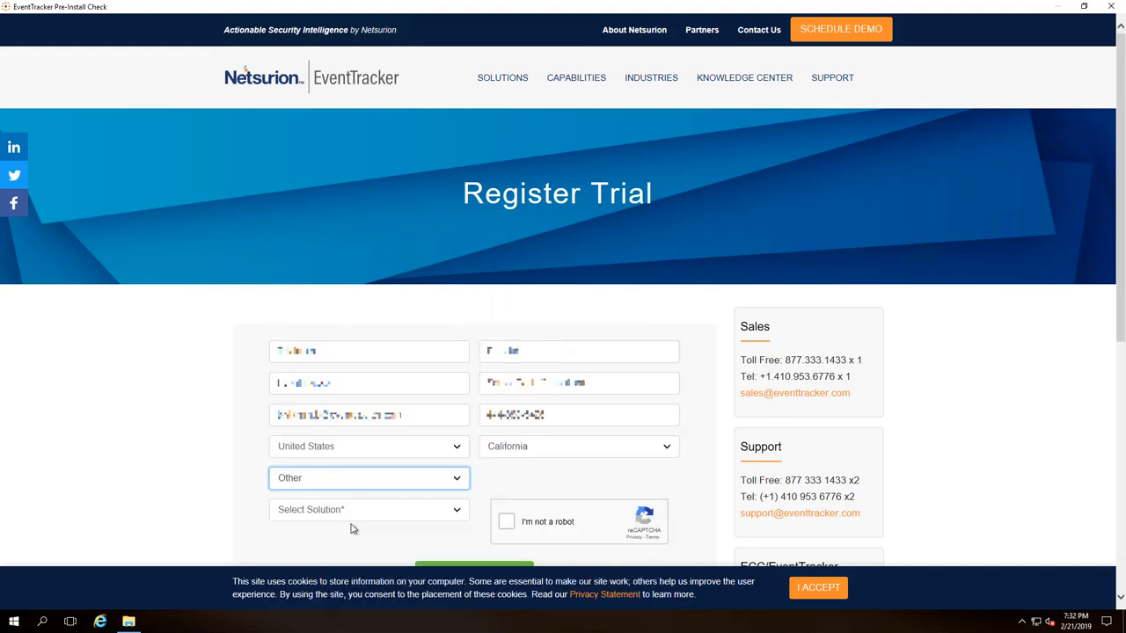
click(359, 511)
click(362, 557)
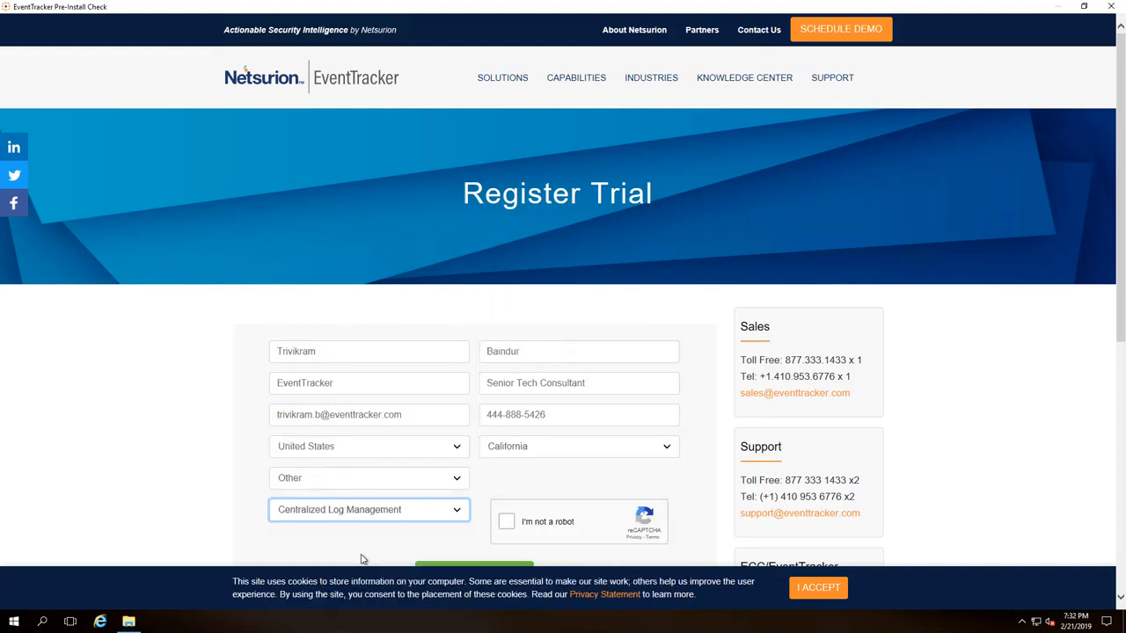
Step: Pass the reCAPTCHA by selecting the three car tiles, then submit the trial registration
scroll(362, 559, down, 1)
click(509, 429)
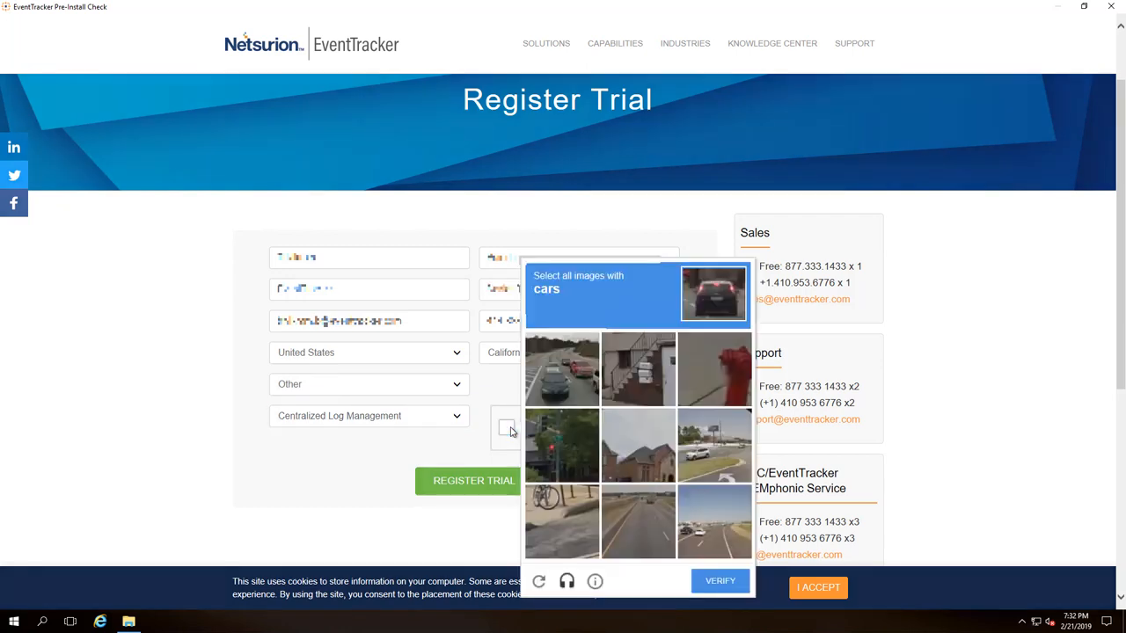
click(561, 376)
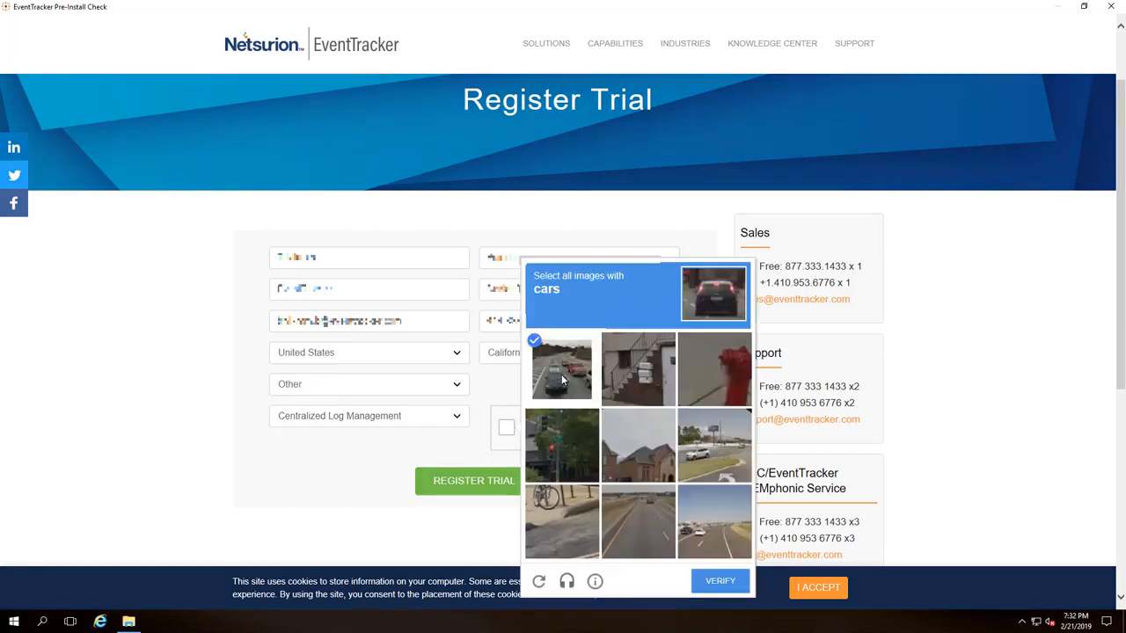
click(688, 528)
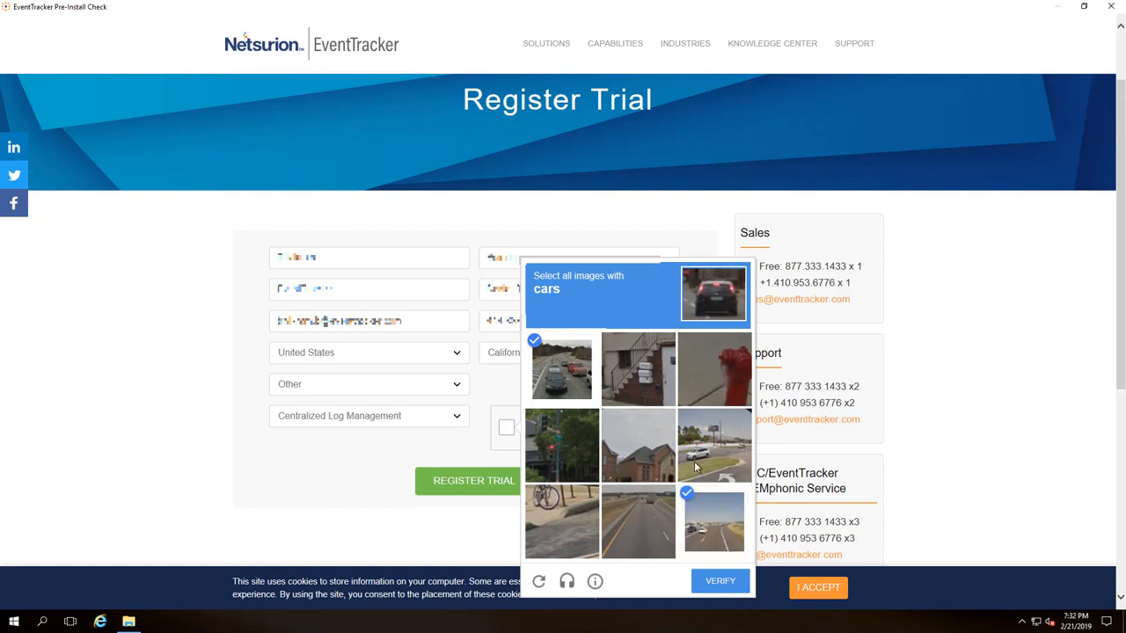
click(695, 462)
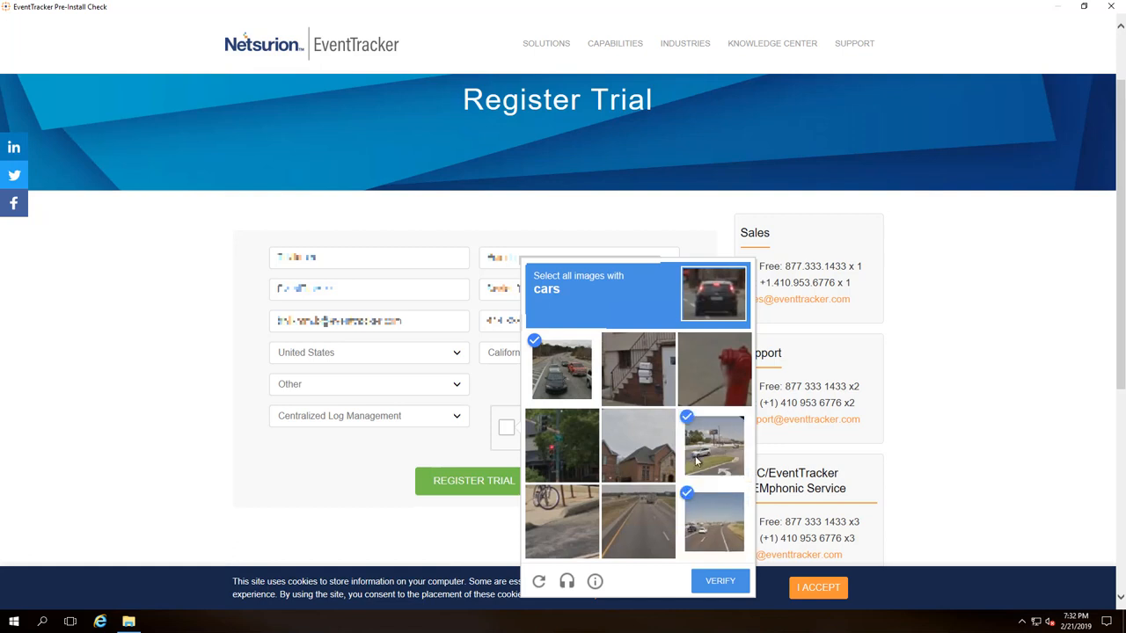
click(717, 586)
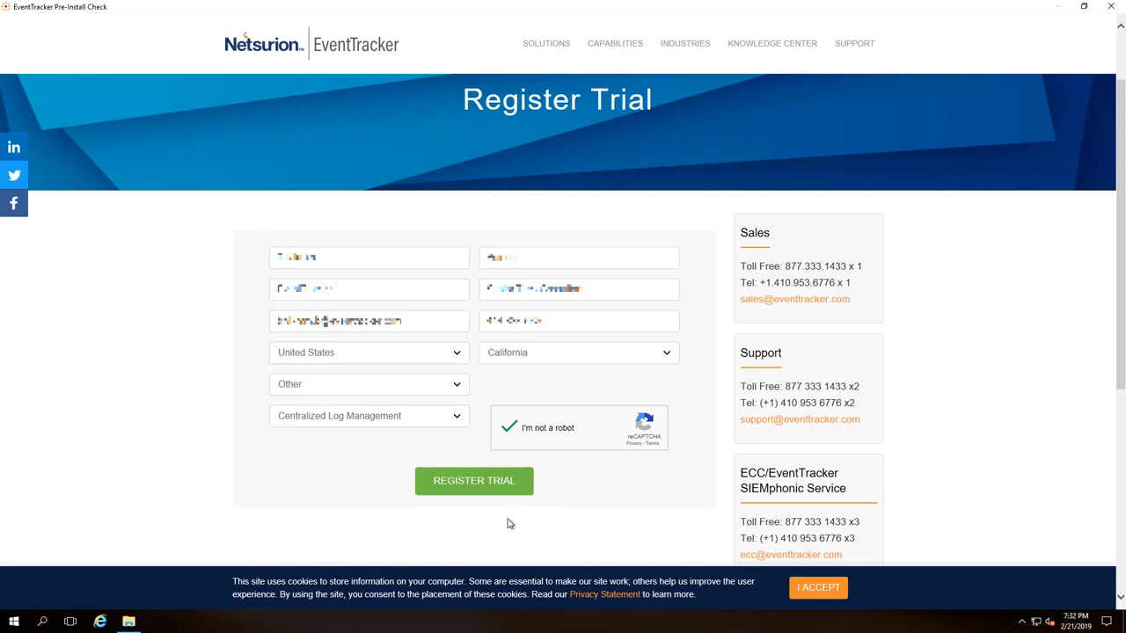
click(462, 489)
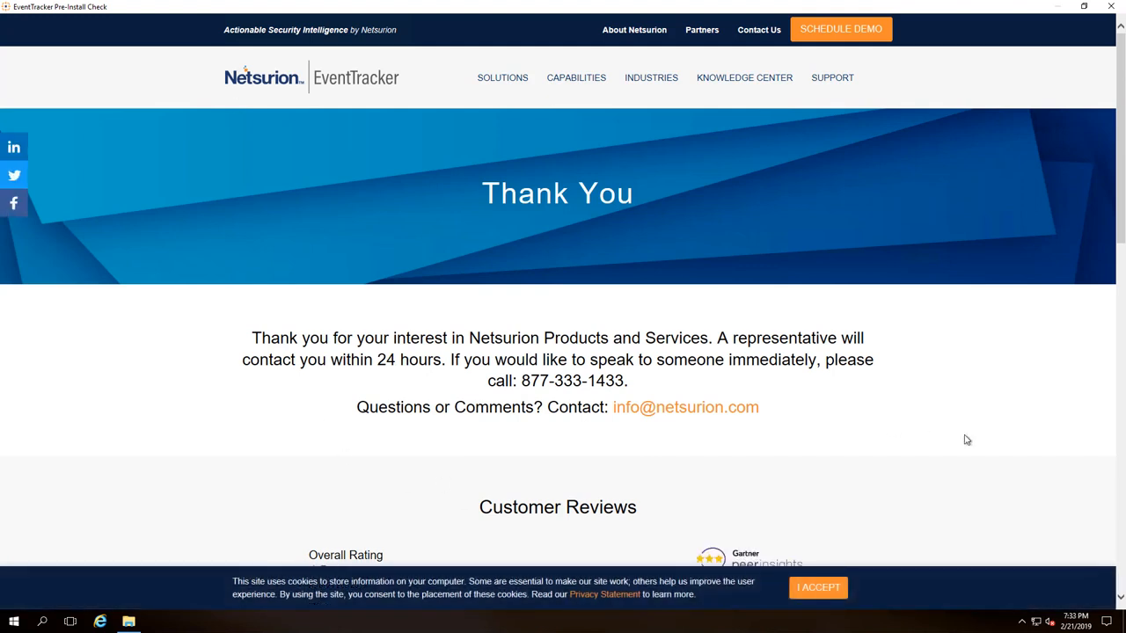
Step: Close the trial page, pass the installer welcome, and accept the EventTracker license terms
click(1108, 6)
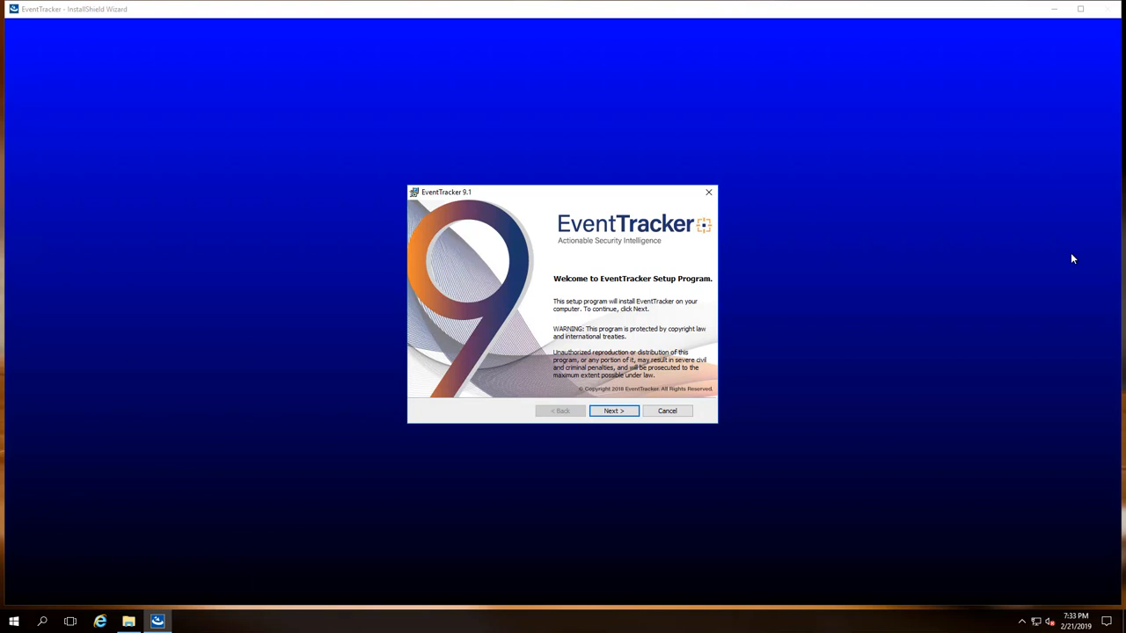
click(622, 412)
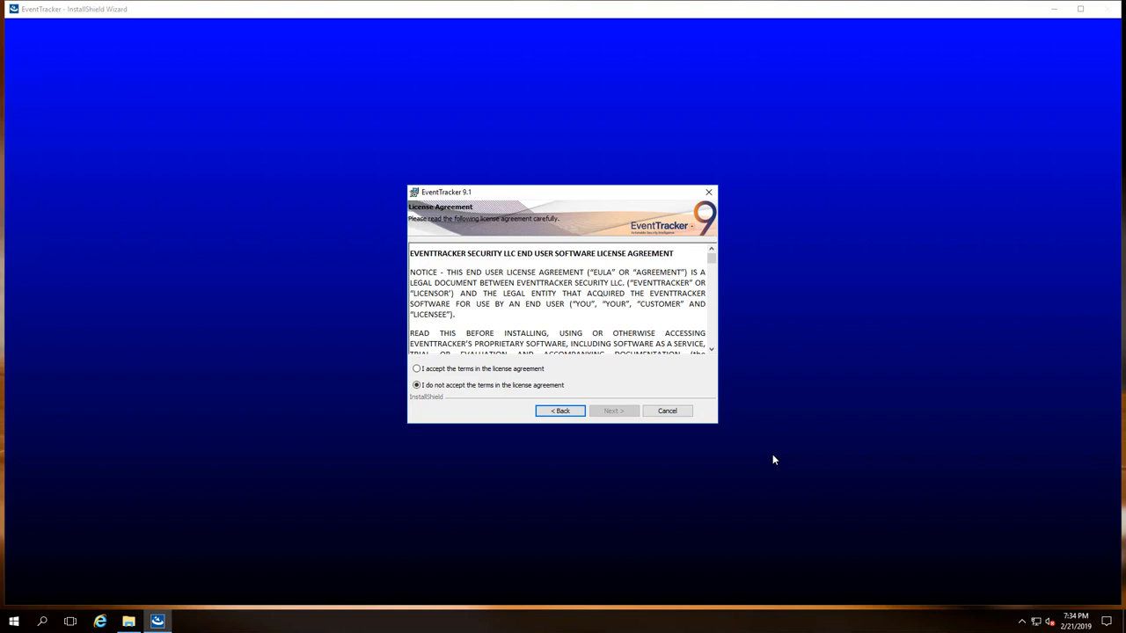
scroll(551, 313, down, 2)
click(417, 369)
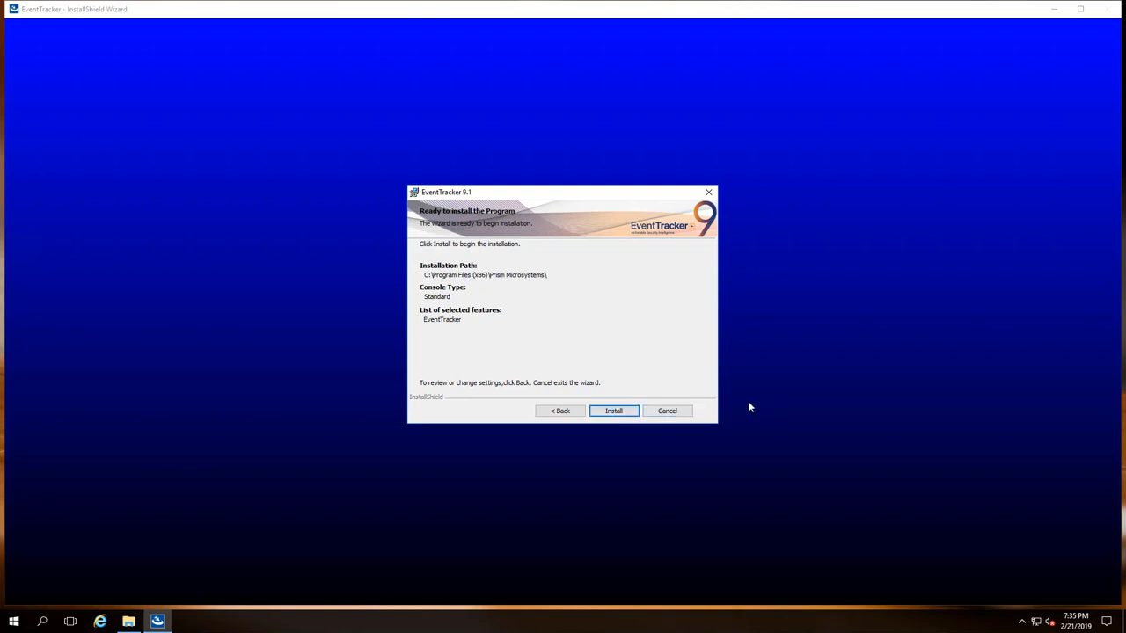
Step: Install EventTracker 9.1 and tick 'Add a shortcut to the desktop' for the Control Panel
key(Return)
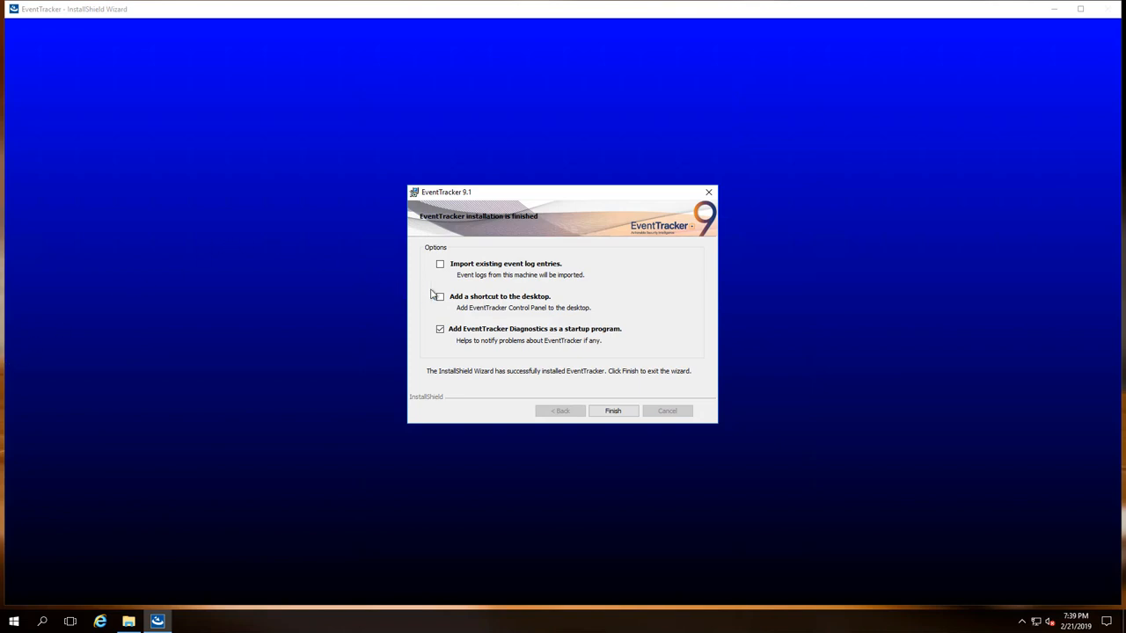
click(441, 299)
Step: Finish the wizard, then validate the Local Account password in EventTracker Configuration and confirm
click(610, 412)
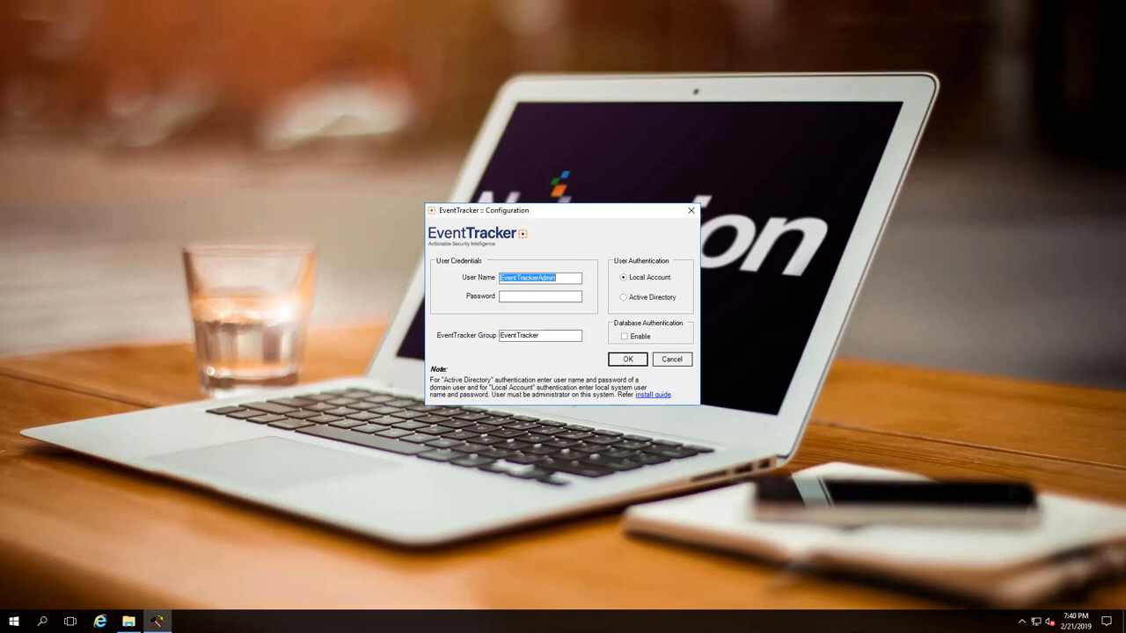
click(515, 296)
text(********)
click(632, 358)
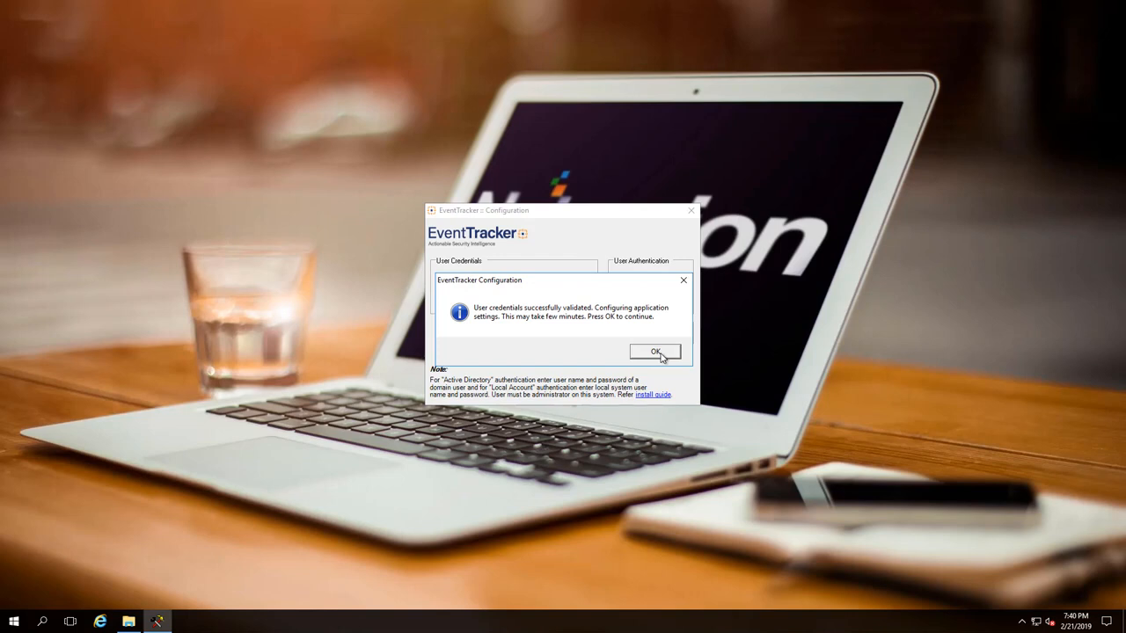
click(655, 352)
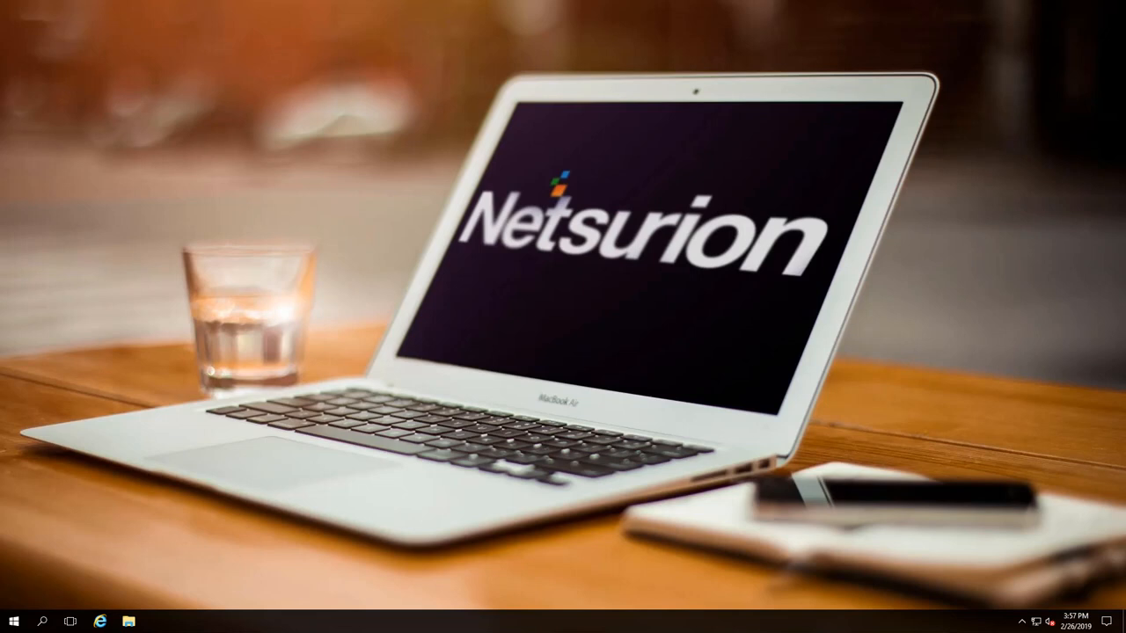
Step: Launch services.msc and open the SQL Server (EVENTTRACKER0) service properties
key(super+r)
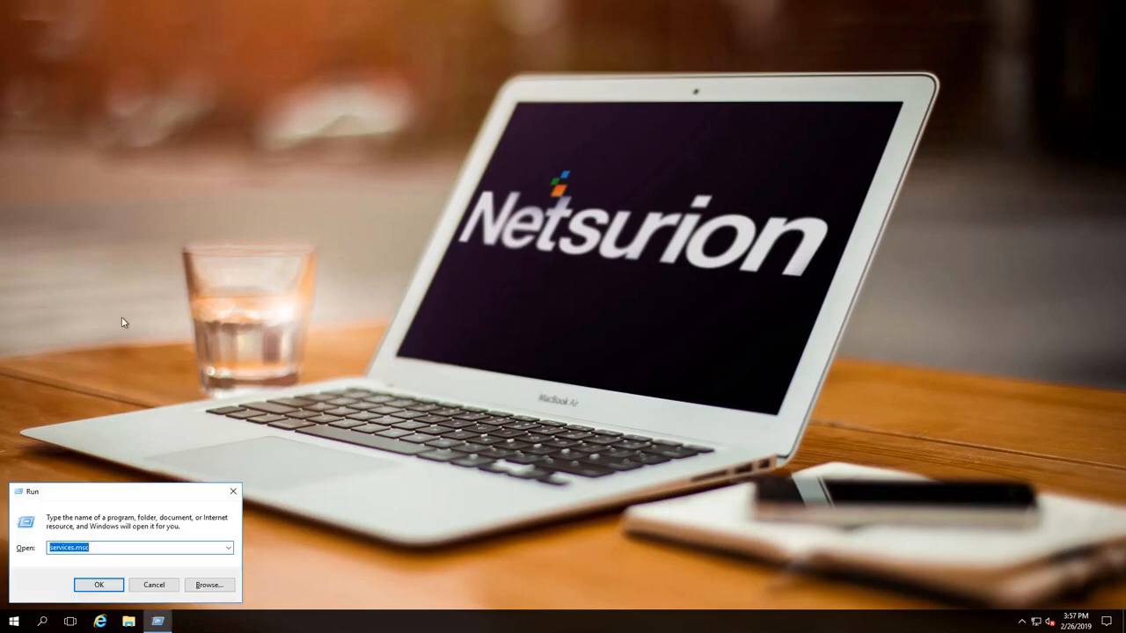
click(89, 583)
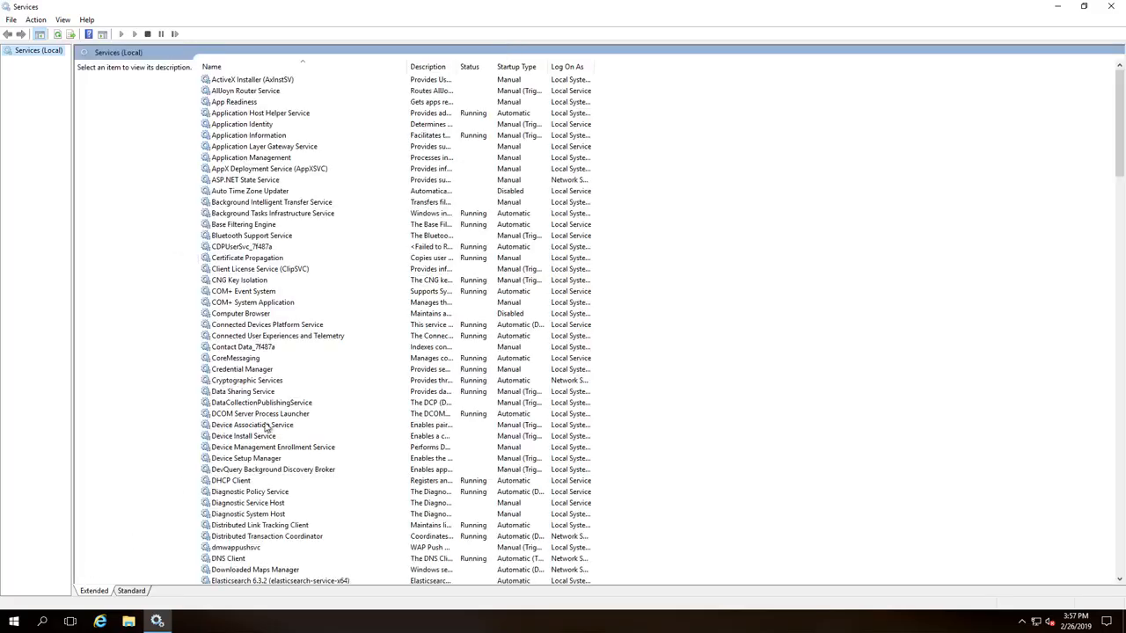
click(717, 261)
key(s)
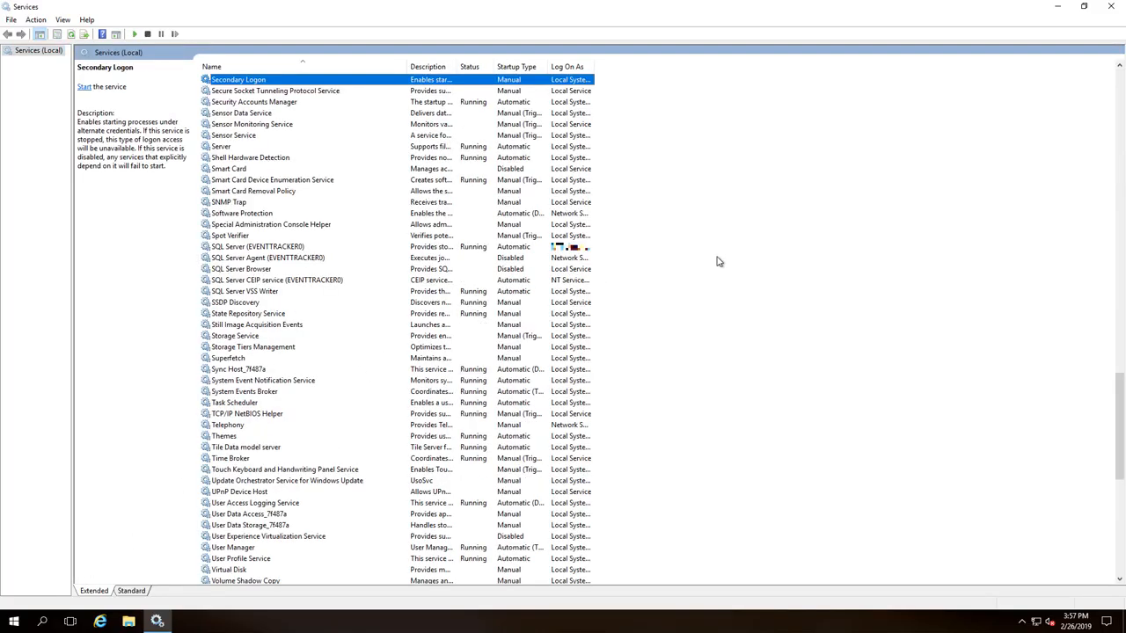
key(Down)
click(263, 250)
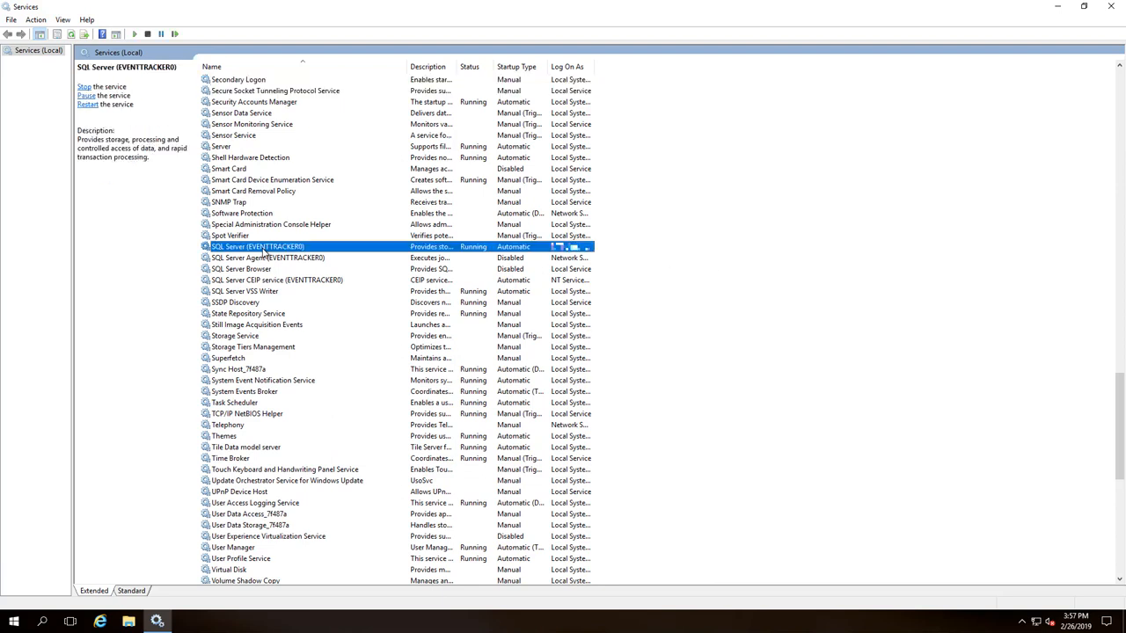
double_click(541, 251)
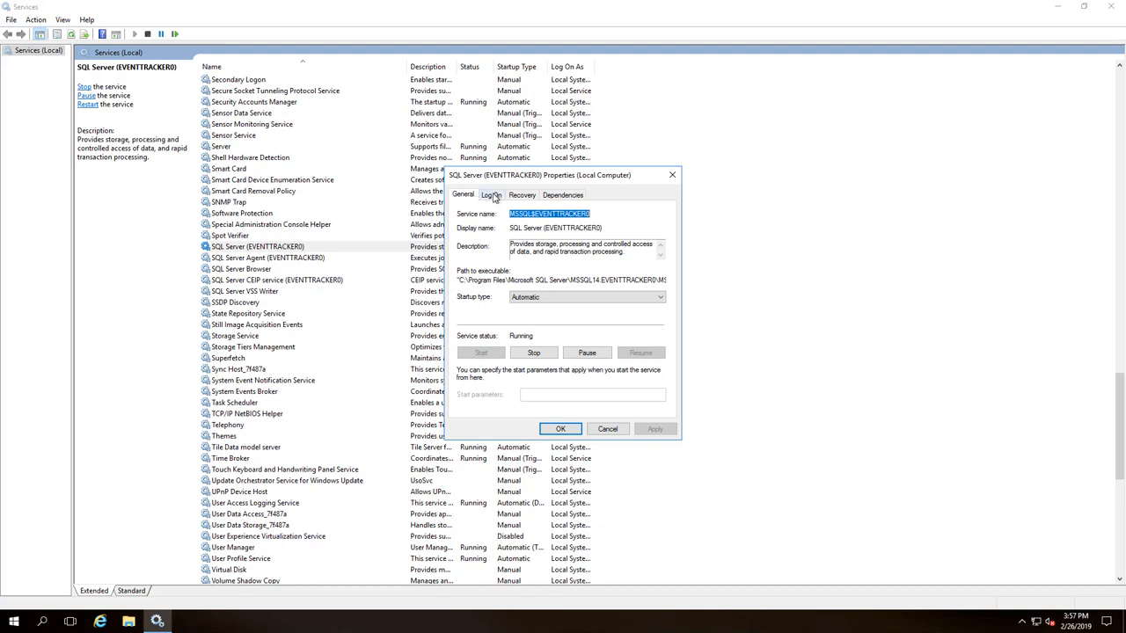
Step: Set the service log-on account to NETWORK SERVICE and clear both password fields
click(491, 195)
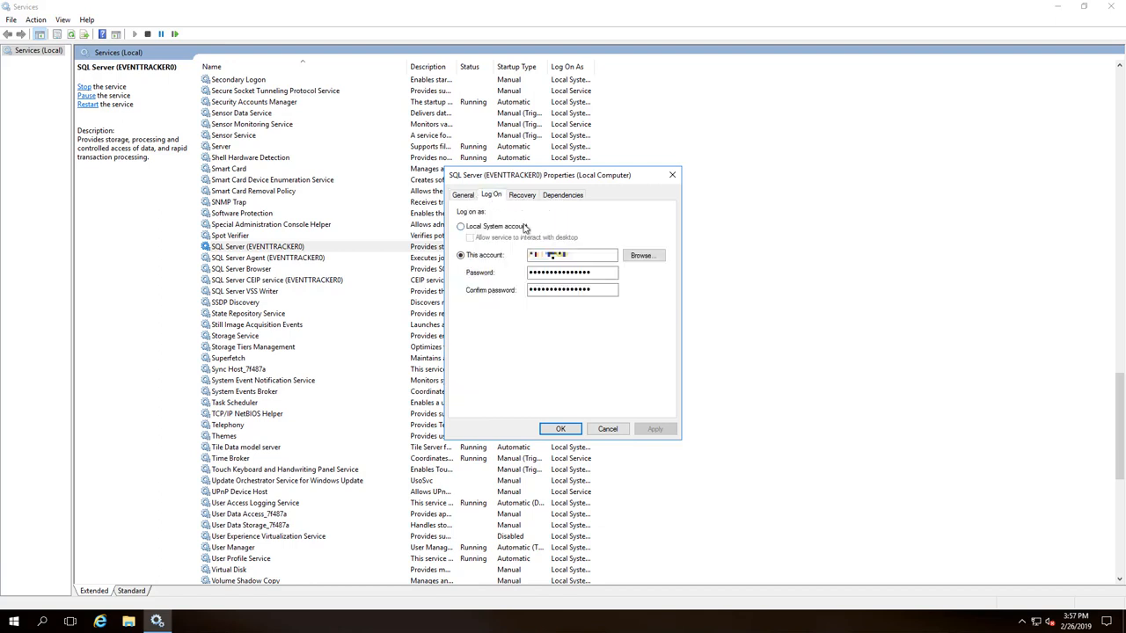
click(641, 256)
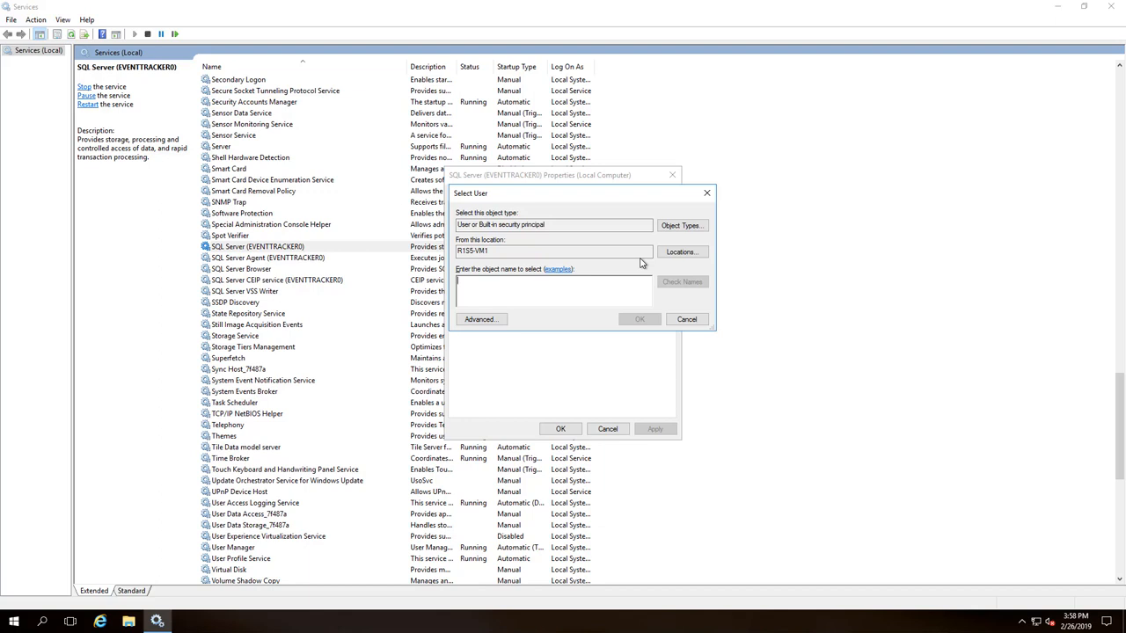
text(networ)
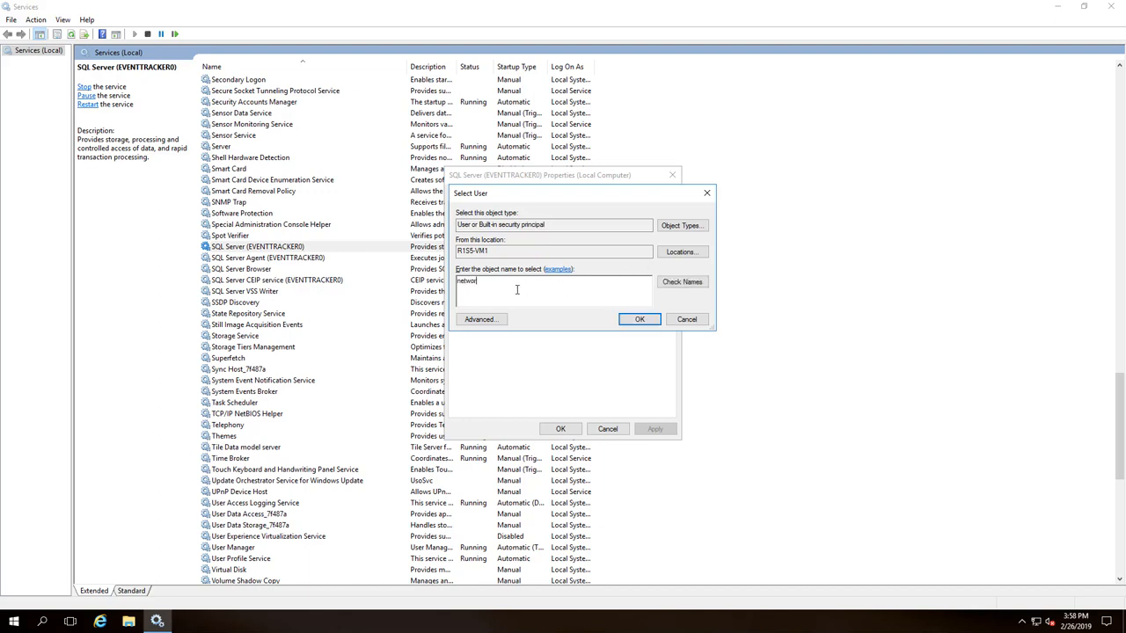
click(667, 284)
click(639, 319)
key(Tab)
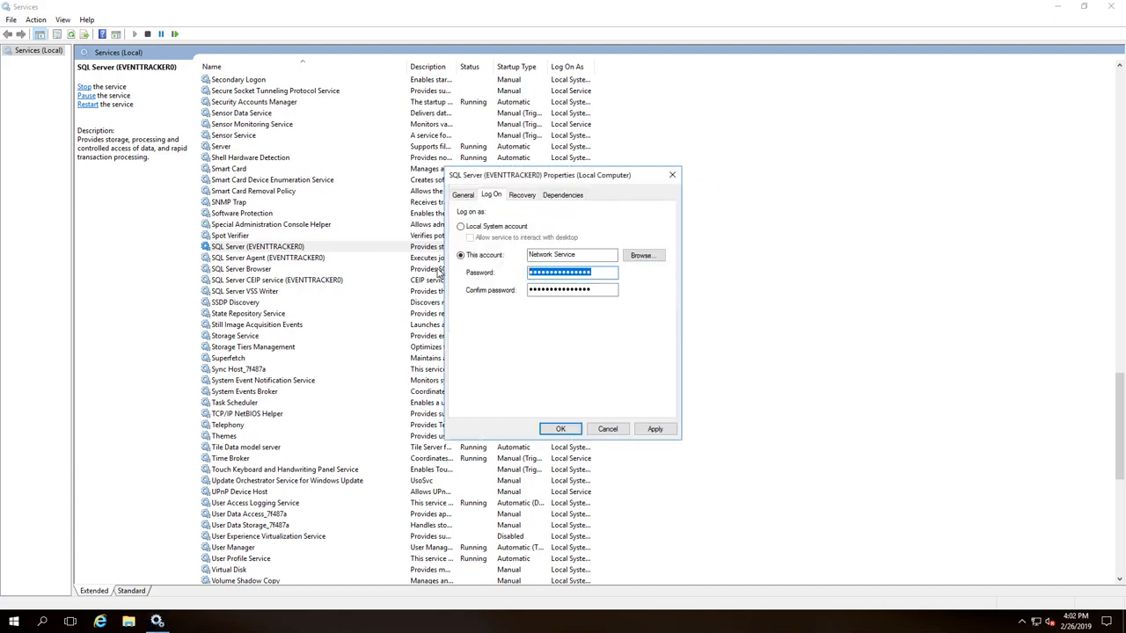
key(BackSpace)
key(Tab)
key(BackSpace)
Step: Apply the Network Service log-on change, accept the restart warning, and close Properties
click(654, 429)
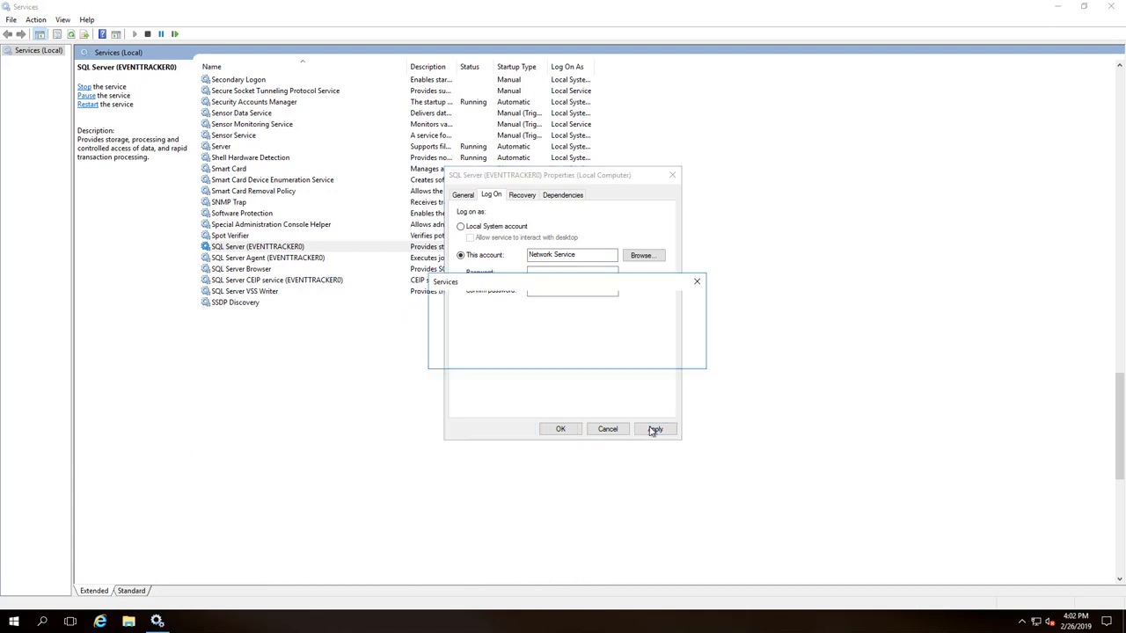
click(666, 355)
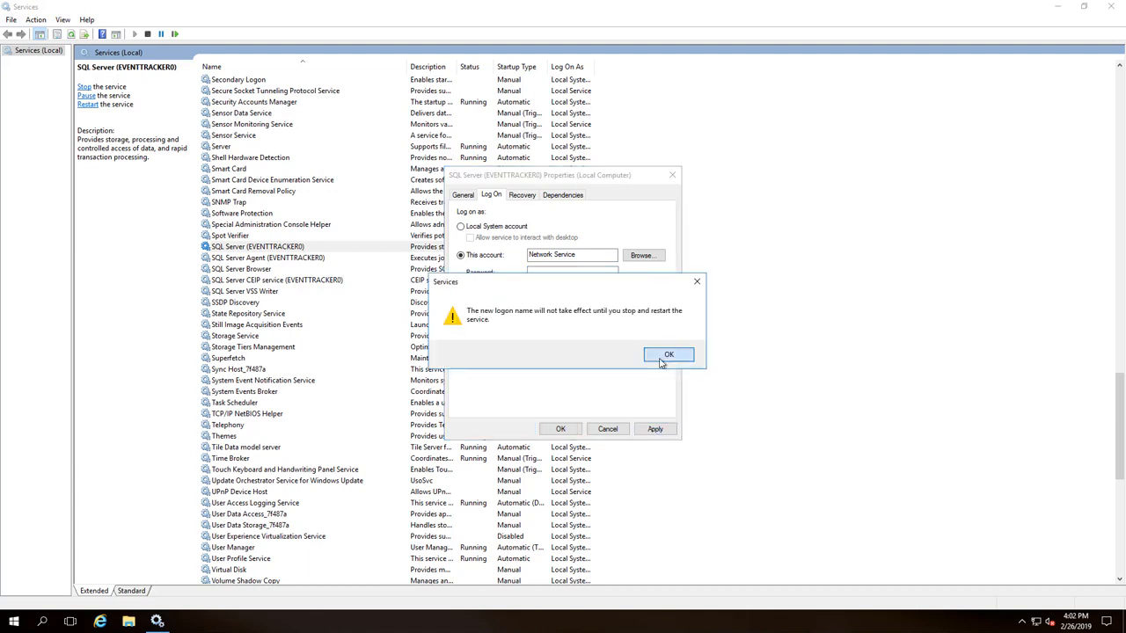
click(561, 429)
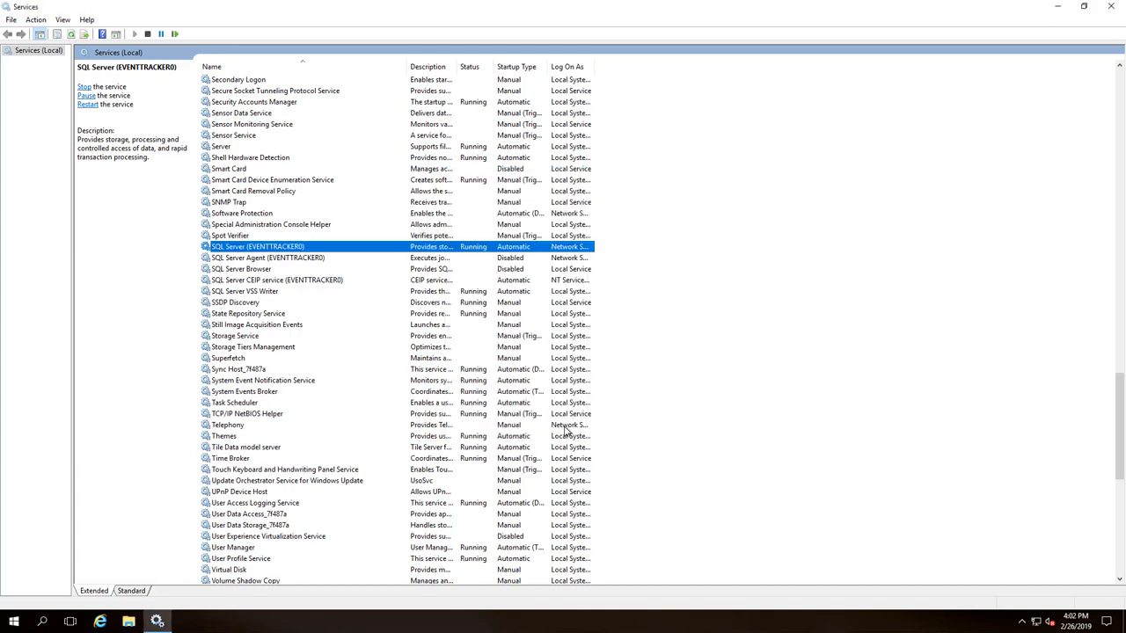
Step: Restart the SQL Server (EVENTTRACKER0) service and close Windows Services
right_click(265, 250)
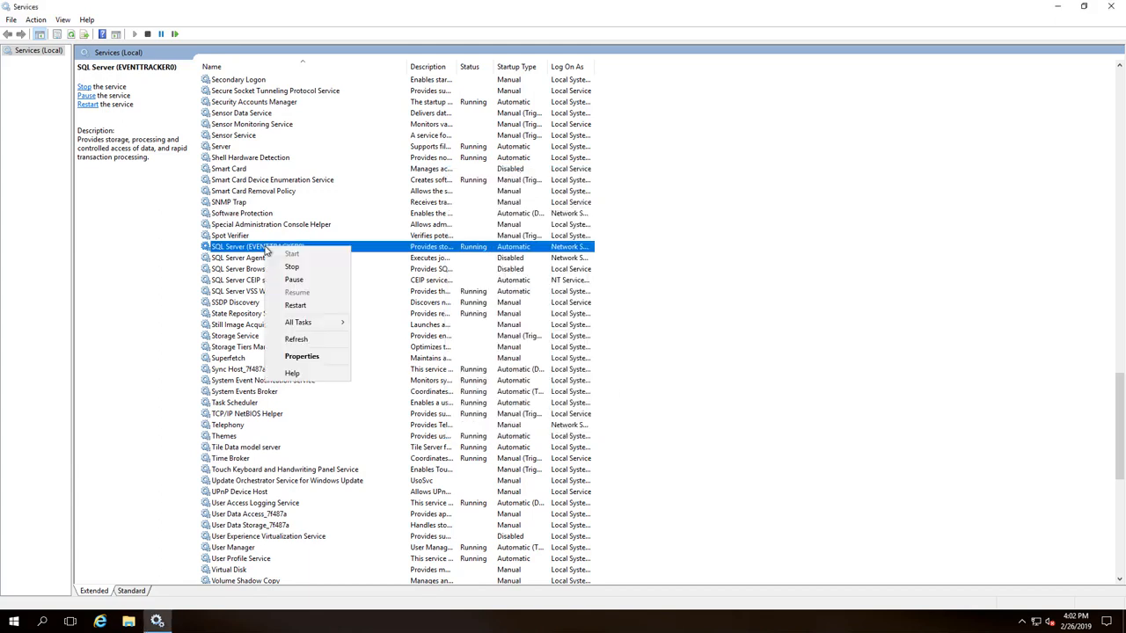
click(295, 305)
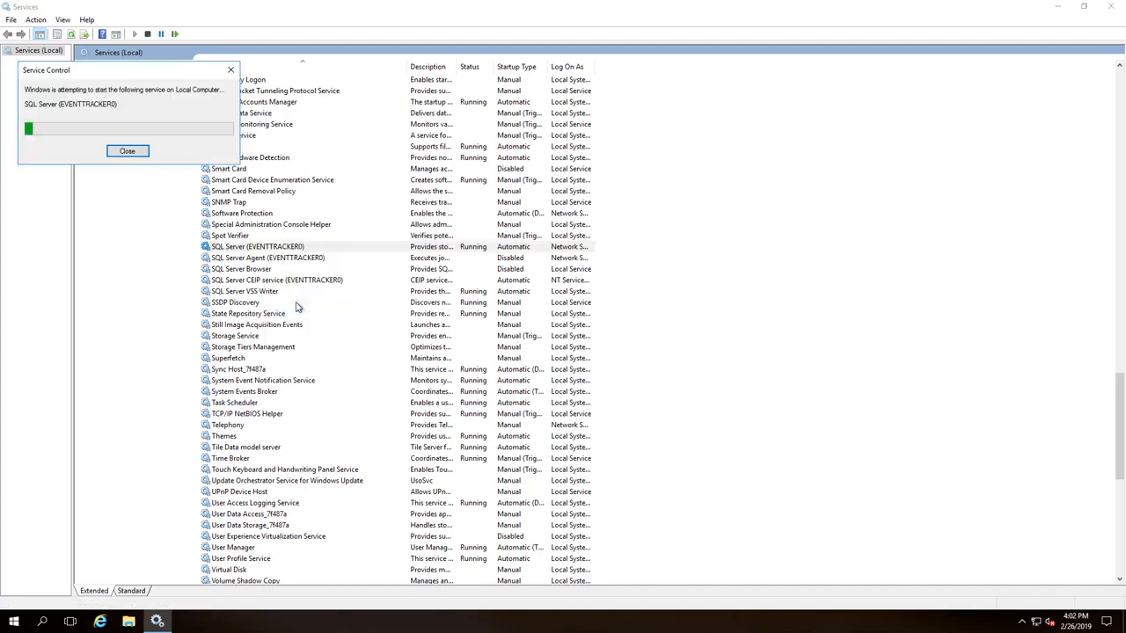
click(1111, 9)
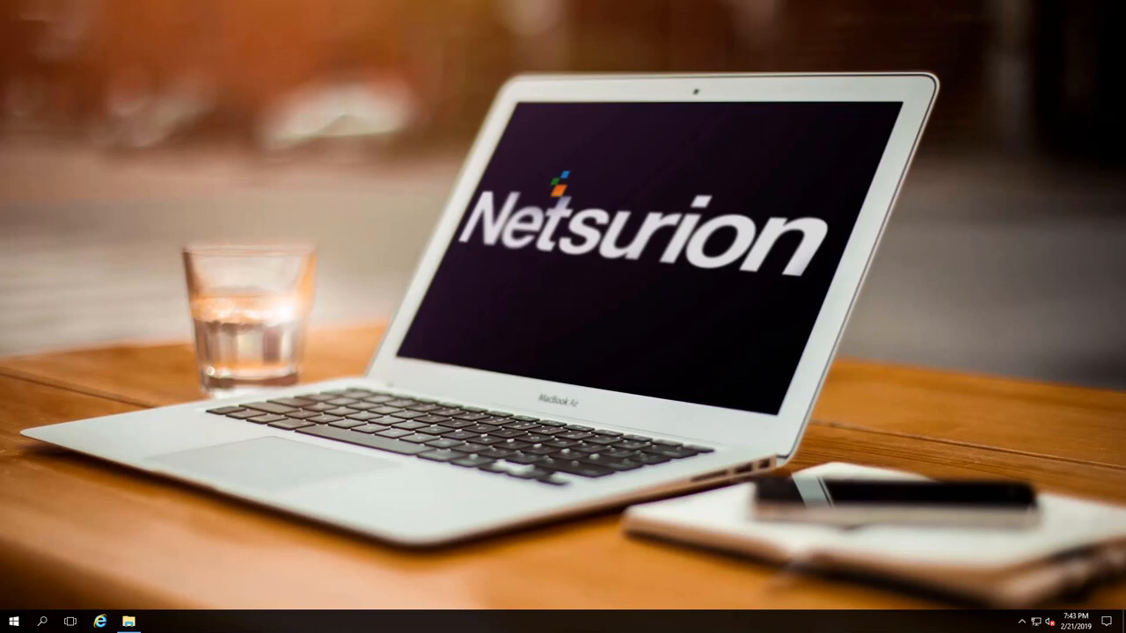
Step: Launch EventTracker Enterprise from Start > Prism Microsystems in a maximized browser
click(17, 622)
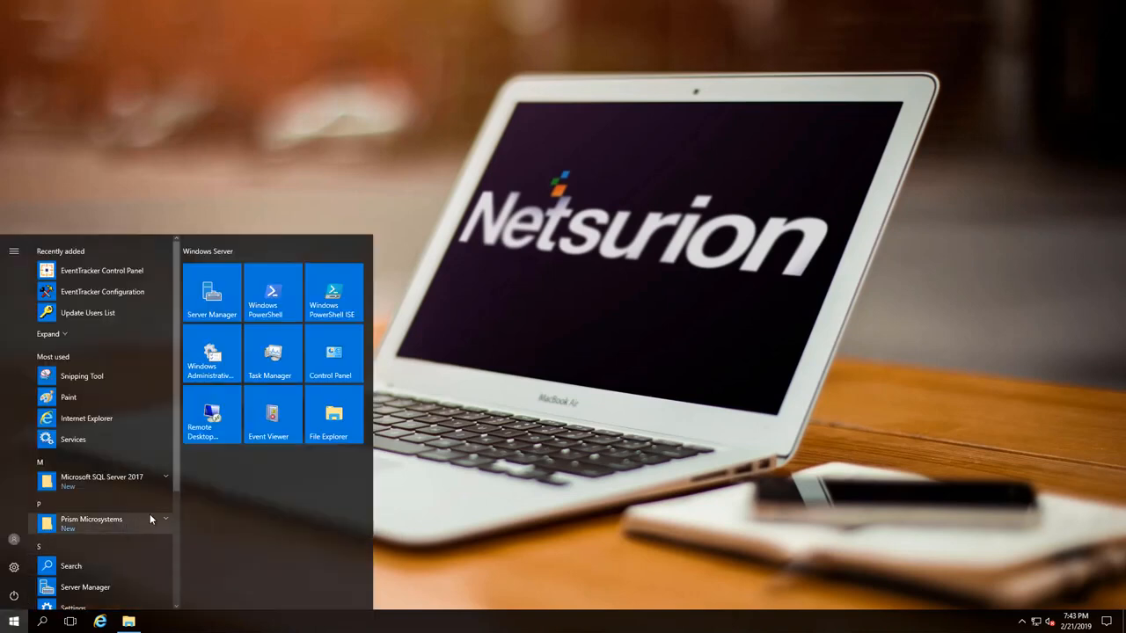
mouse_move(175, 485)
mouse_down()
mouse_move(161, 575)
mouse_move(161, 502)
mouse_up()
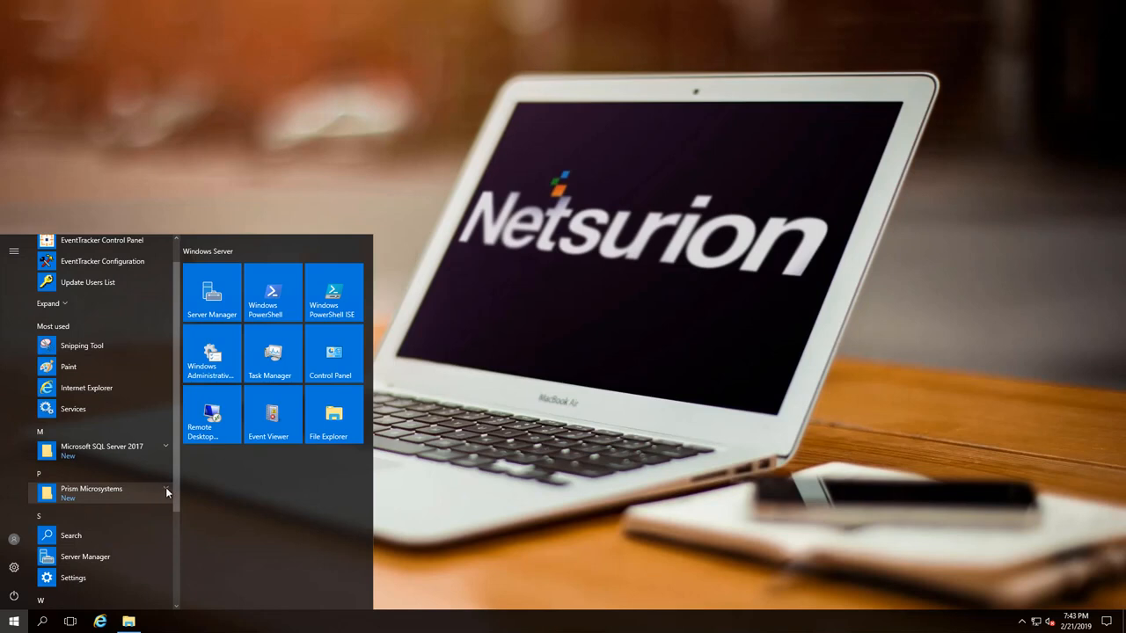
click(165, 487)
click(118, 558)
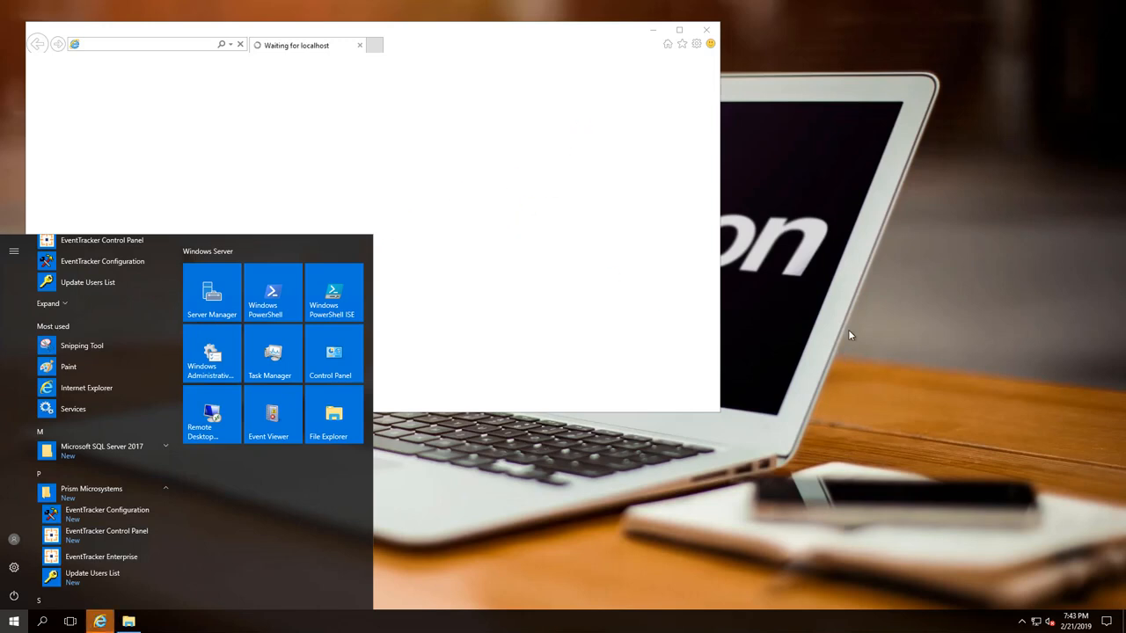
click(679, 30)
Step: Log in to the web console with the administrator username and password
text(EventTrackerAdmin)
key(Tab)
text(**********)
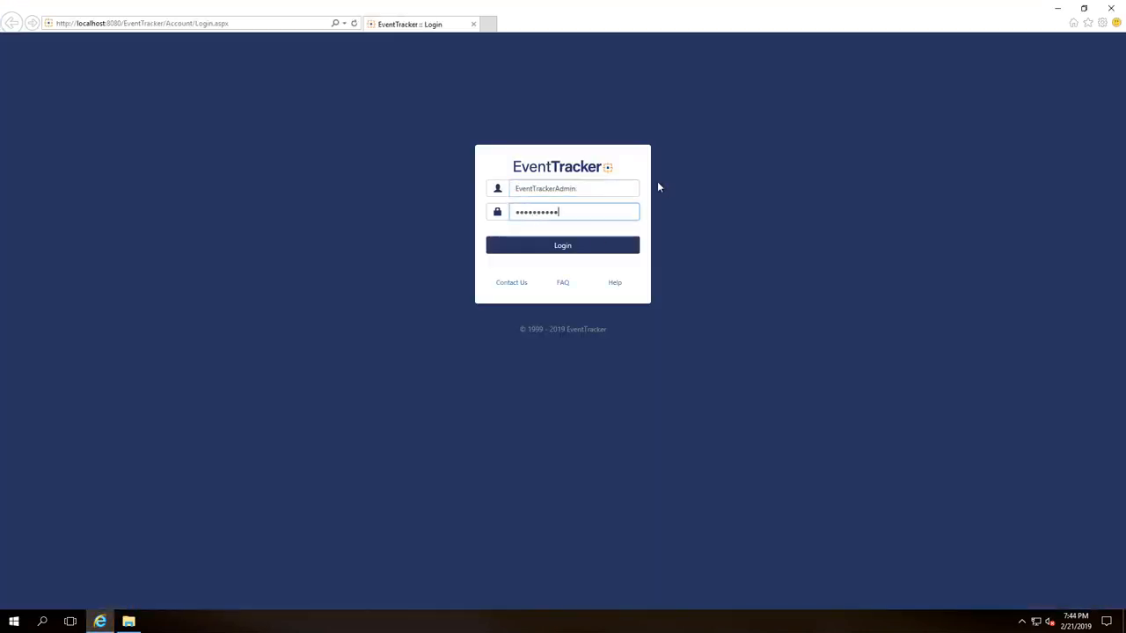
click(588, 247)
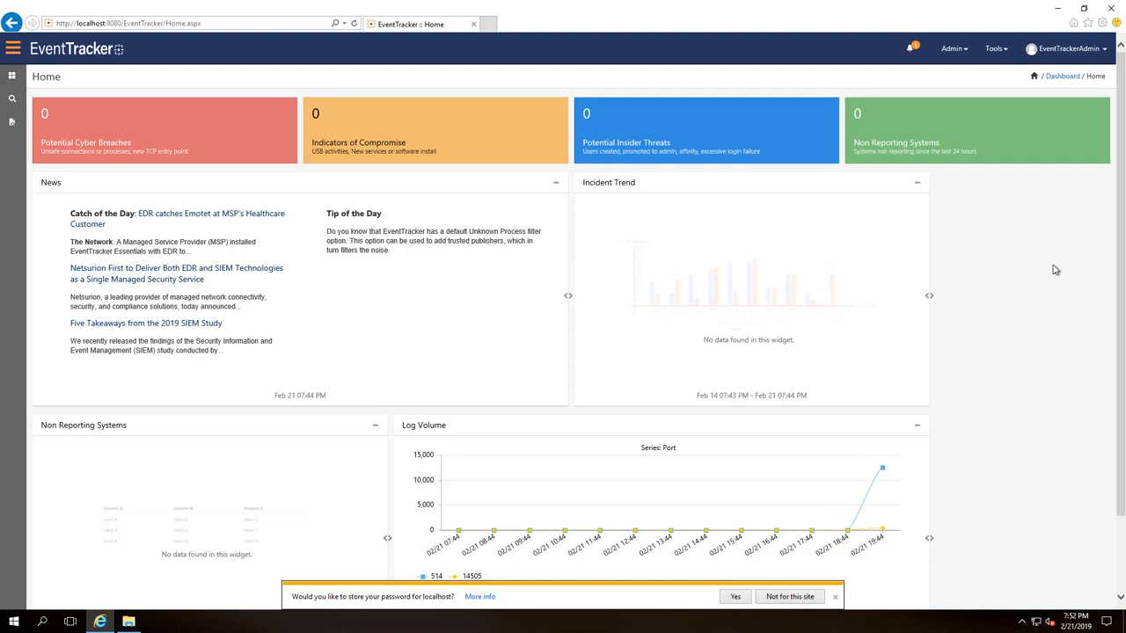
Step: Show About from the user menu: version 9.1 Build 19, license expiring 14-MAR-2019
click(1077, 49)
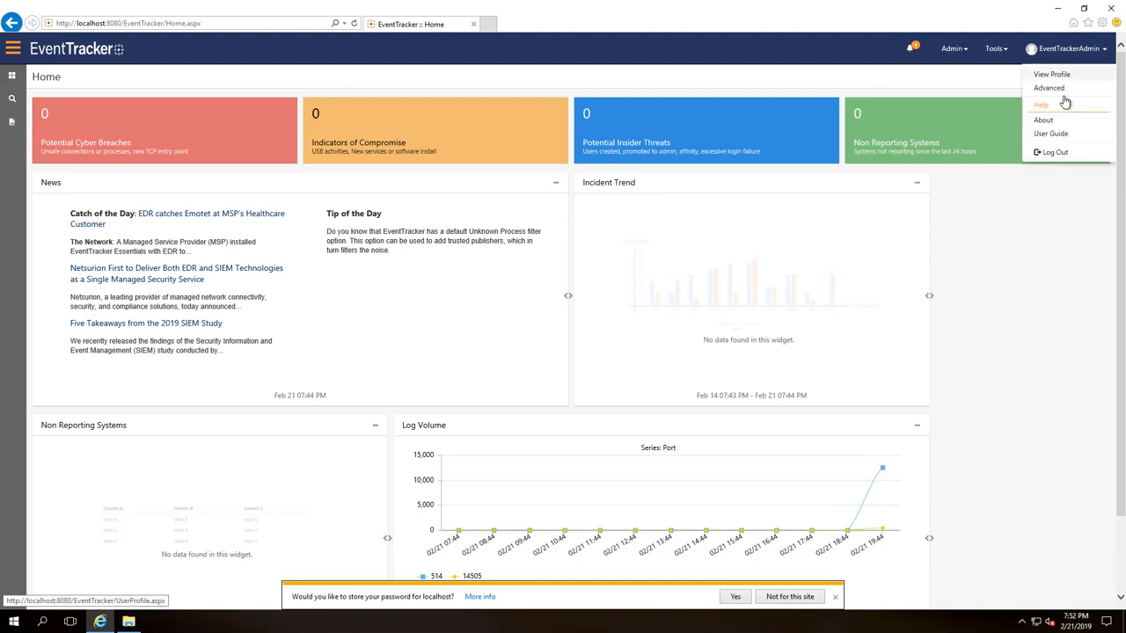
click(1043, 120)
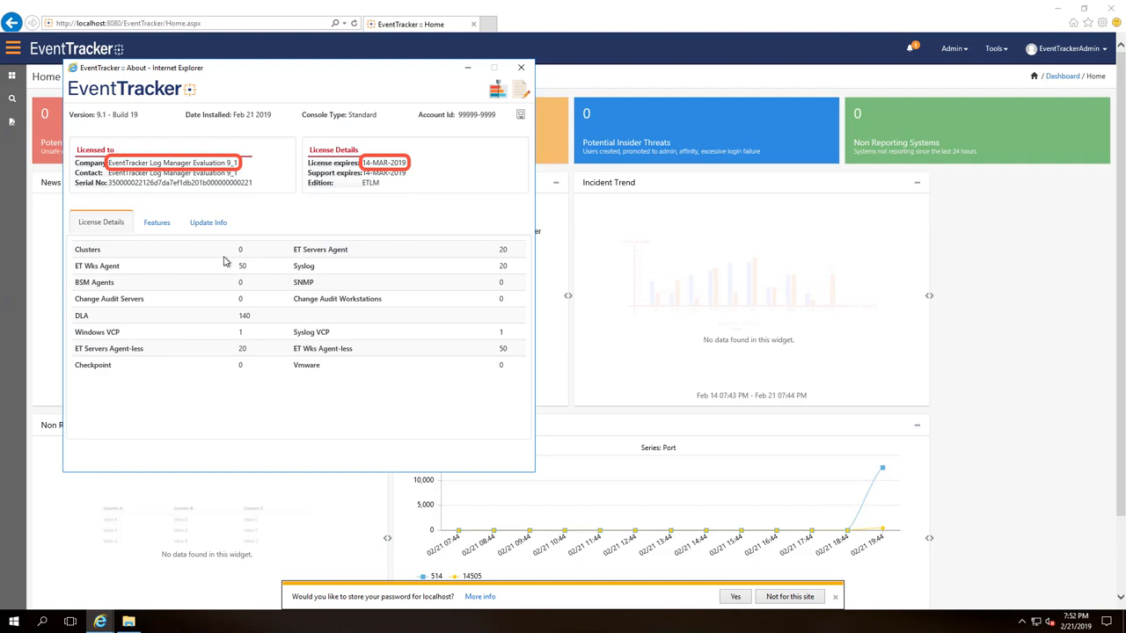
click(14, 622)
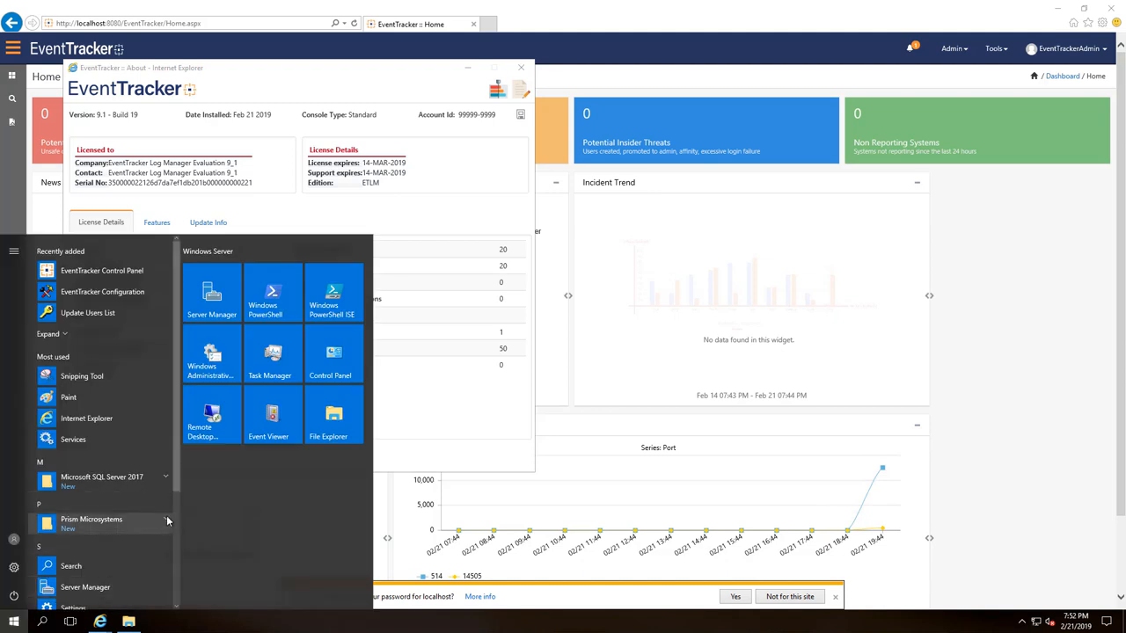
Step: Run EventTracker Control Panel as administrator and start Upgrade License in License Manager
click(165, 521)
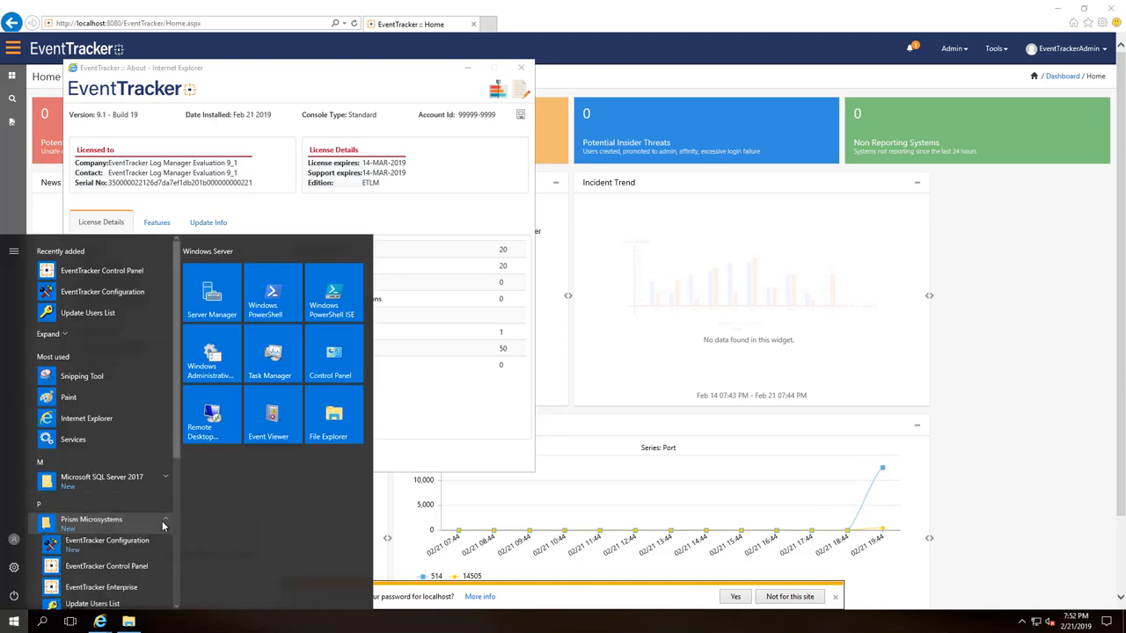
click(97, 567)
click(502, 391)
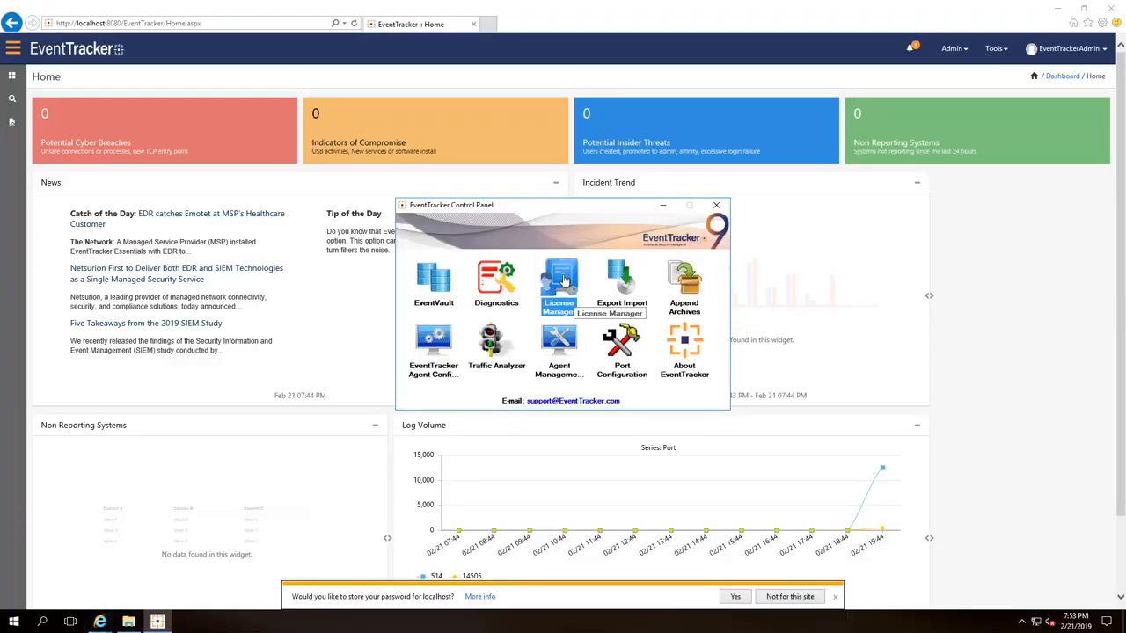
double_click(565, 280)
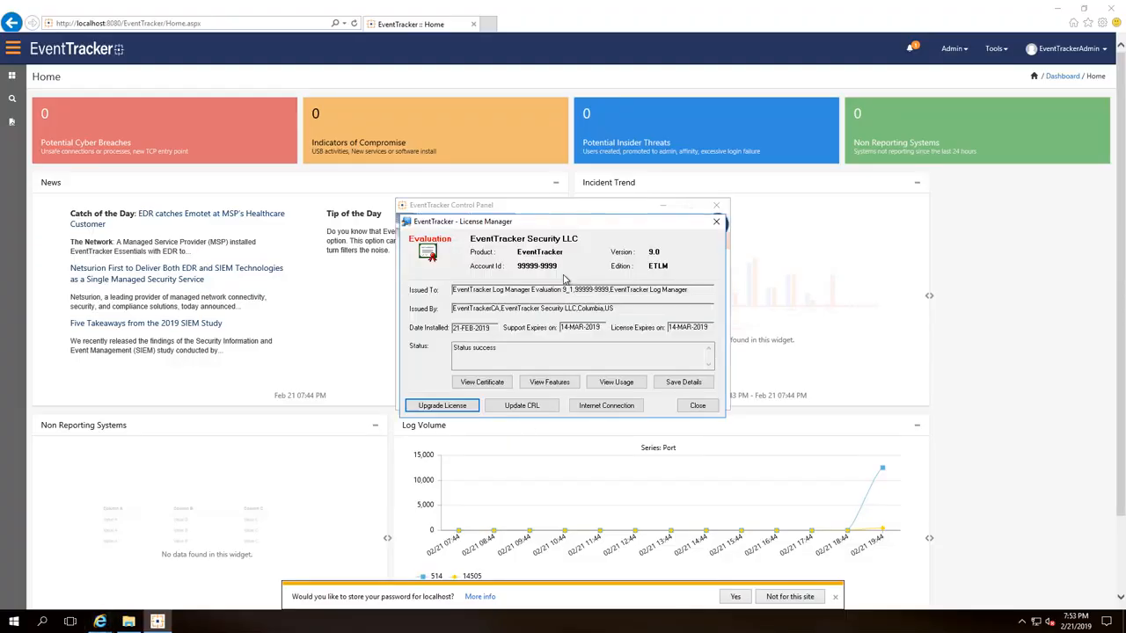
click(456, 407)
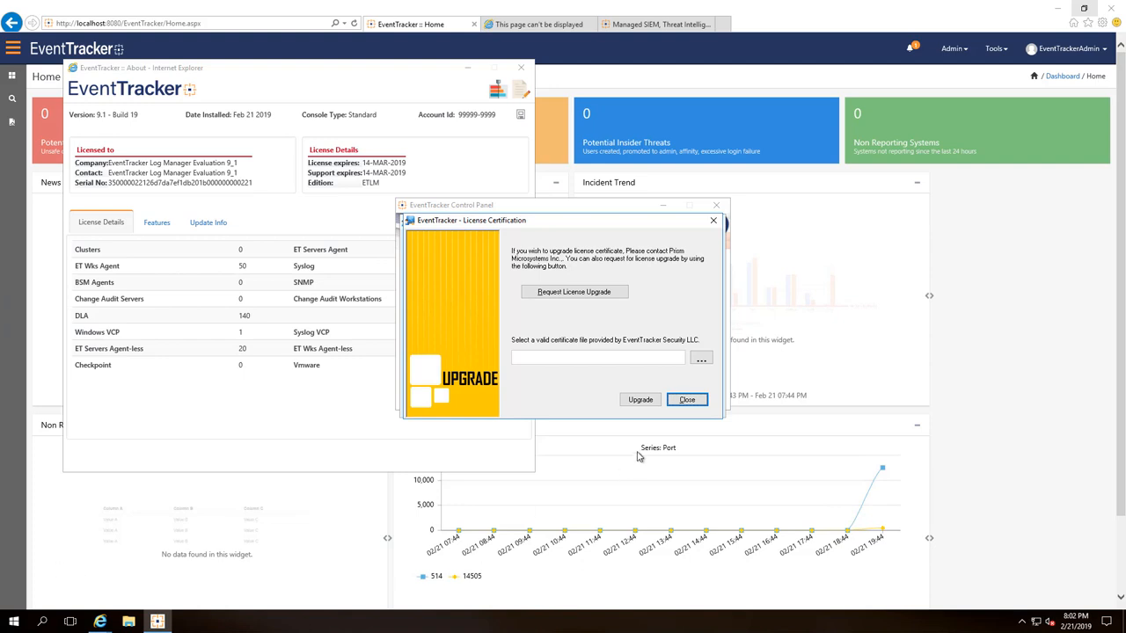
click(701, 359)
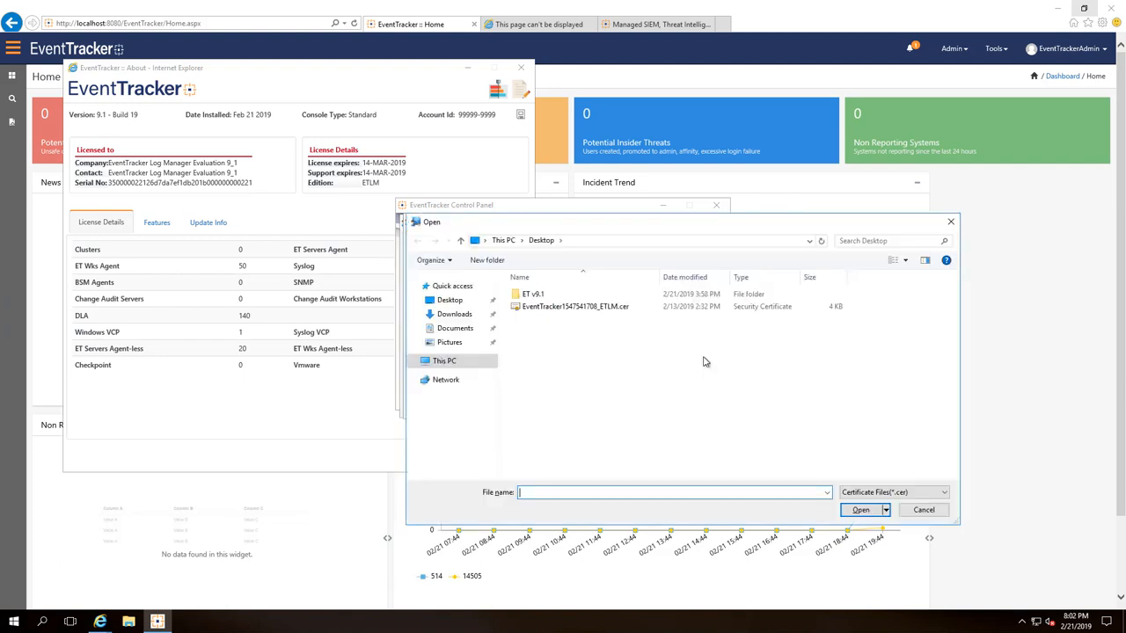
click(596, 308)
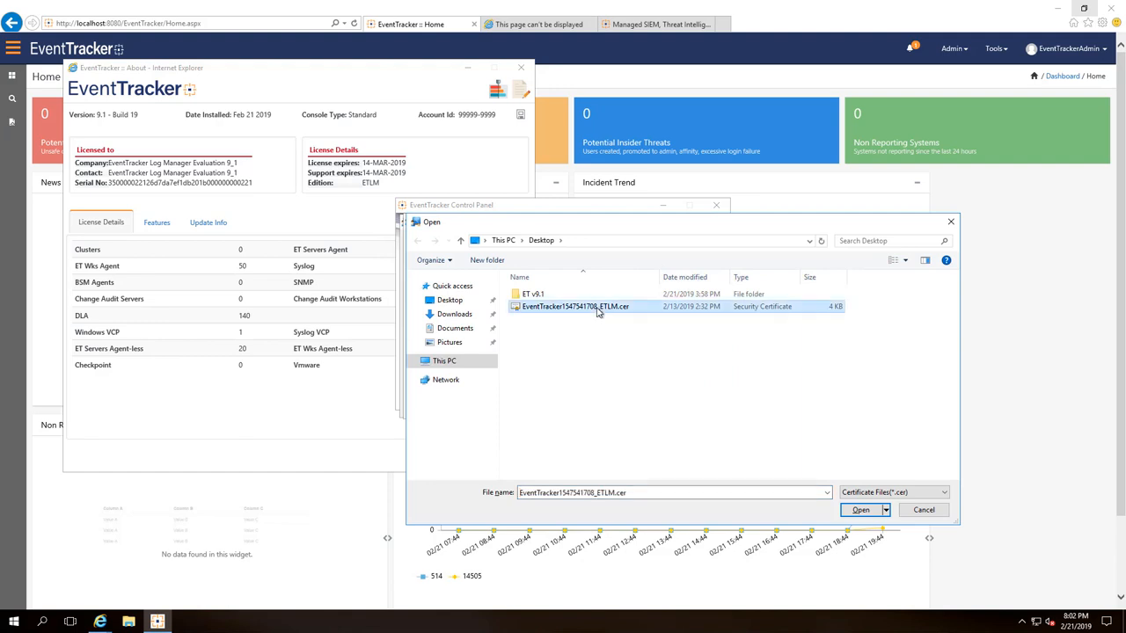
click(862, 512)
click(645, 401)
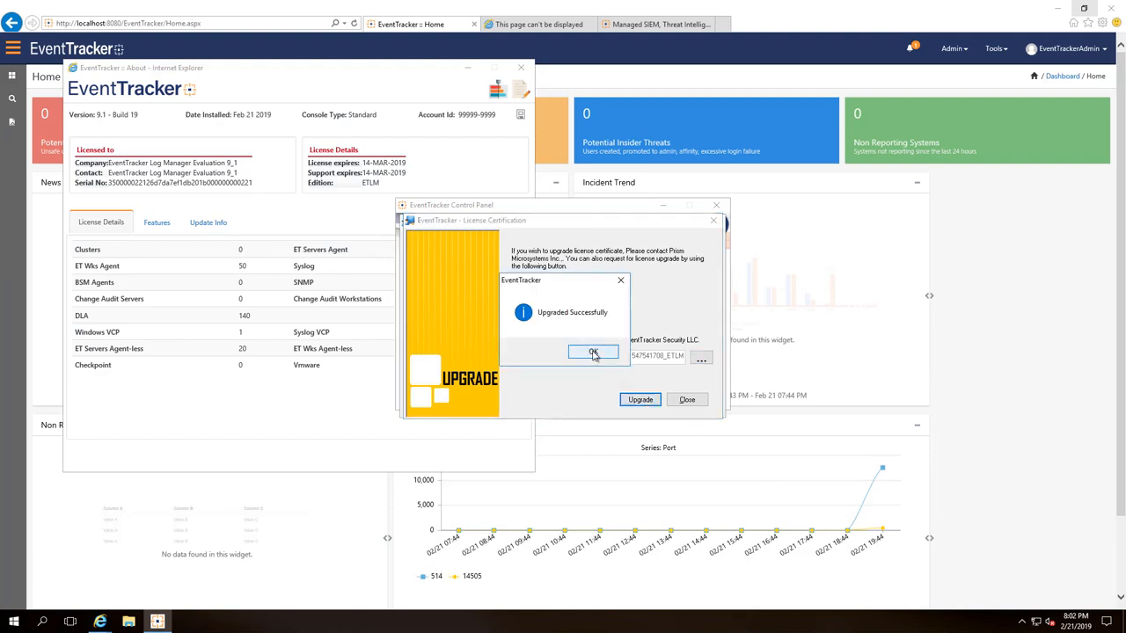
click(593, 353)
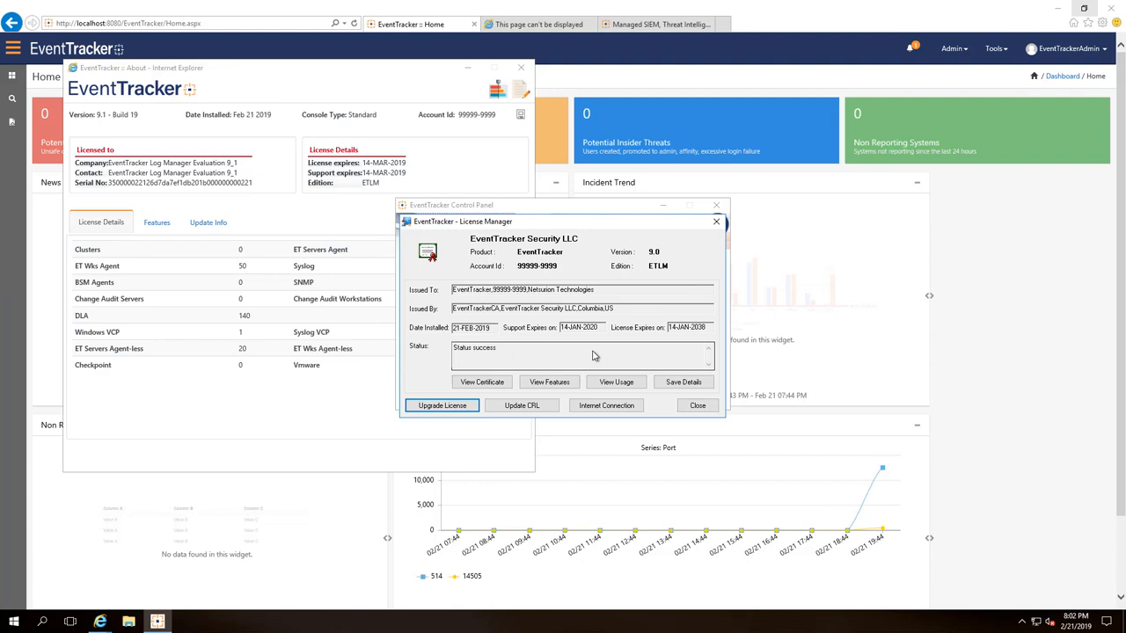